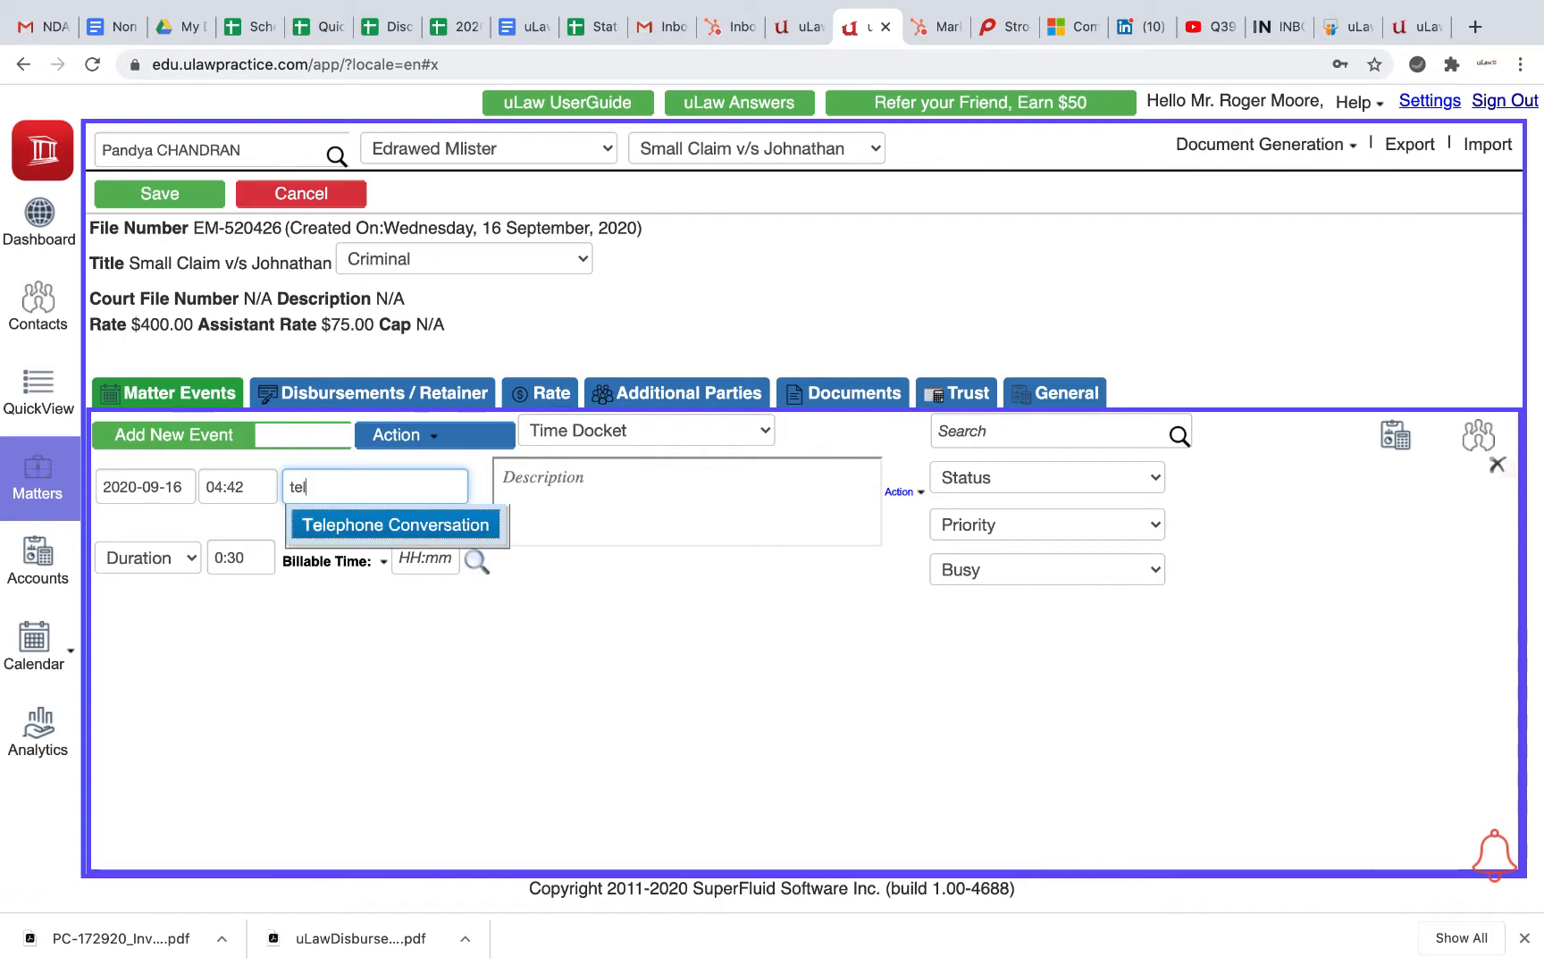
Step: Set the first event to Telephone Conversation and add a second event set to Initial Client Meeting
click(376, 524)
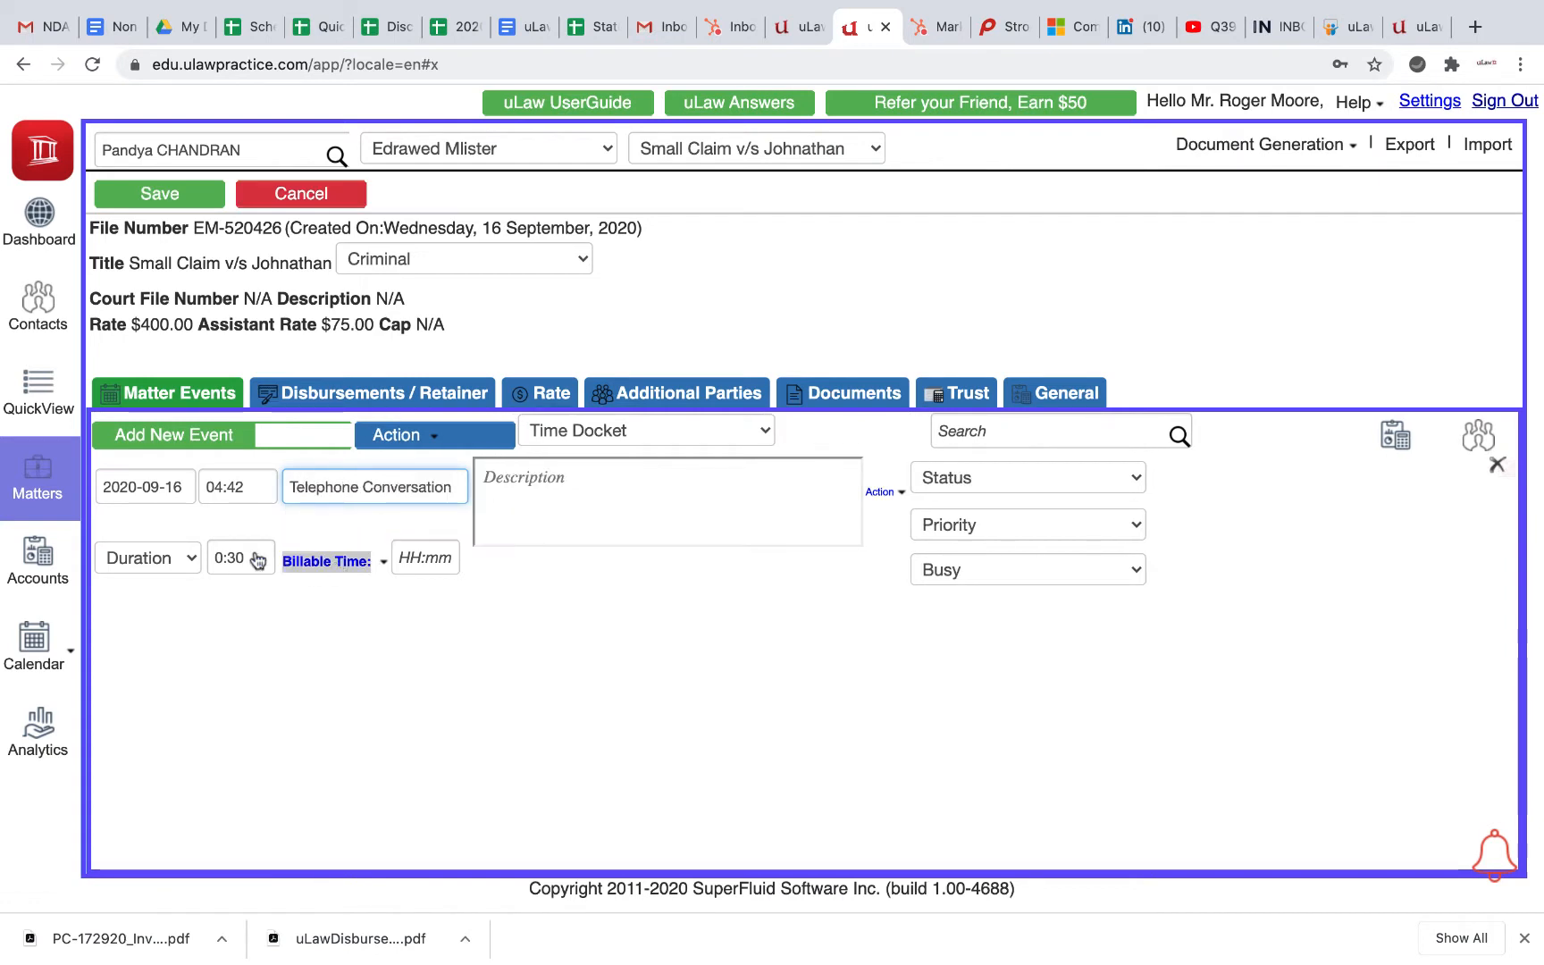
click(165, 436)
click(324, 635)
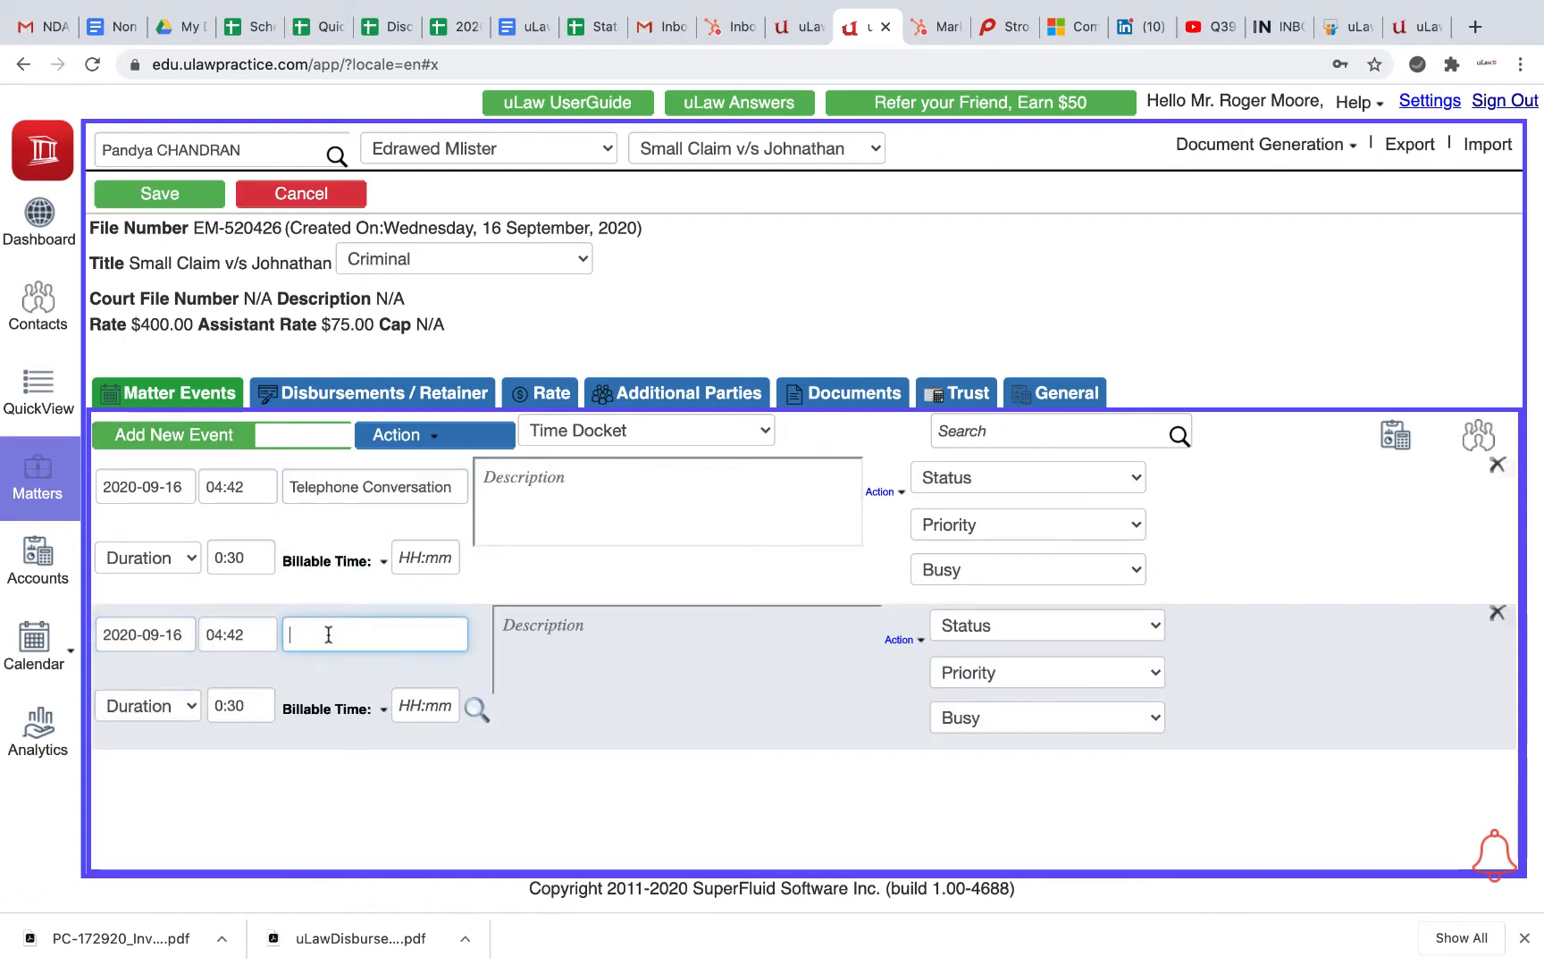
text(ini)
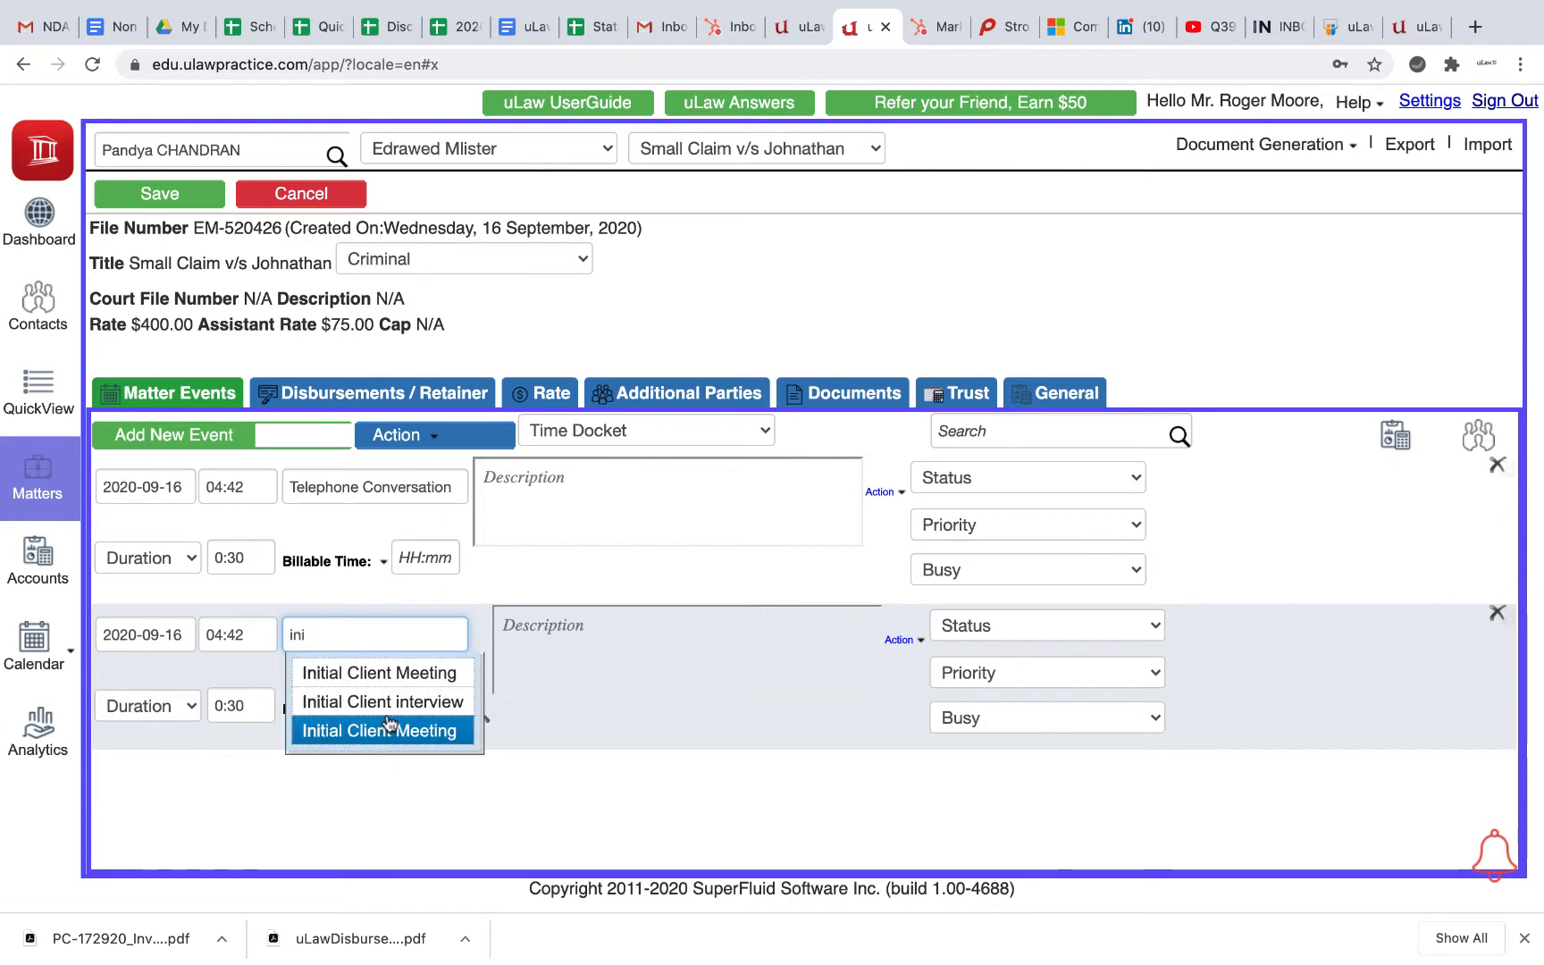
click(397, 680)
Step: Enter billable times of 0:36 for the Telephone Conversation and 0:48 for the Initial Client Meeting
click(420, 554)
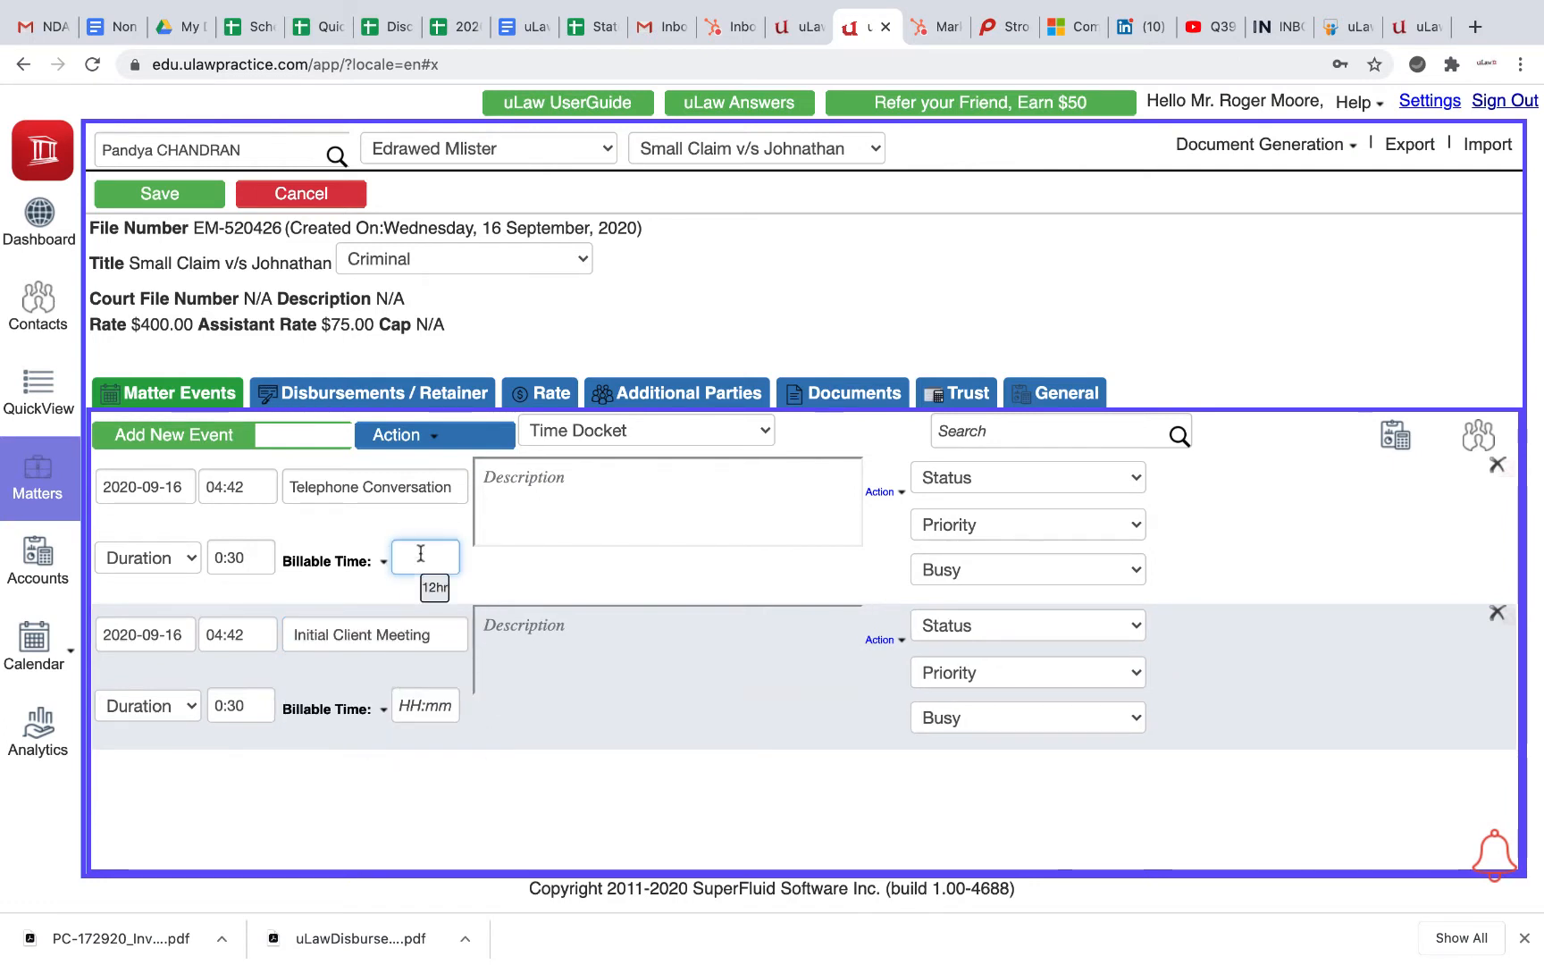
text(.6)
click(426, 765)
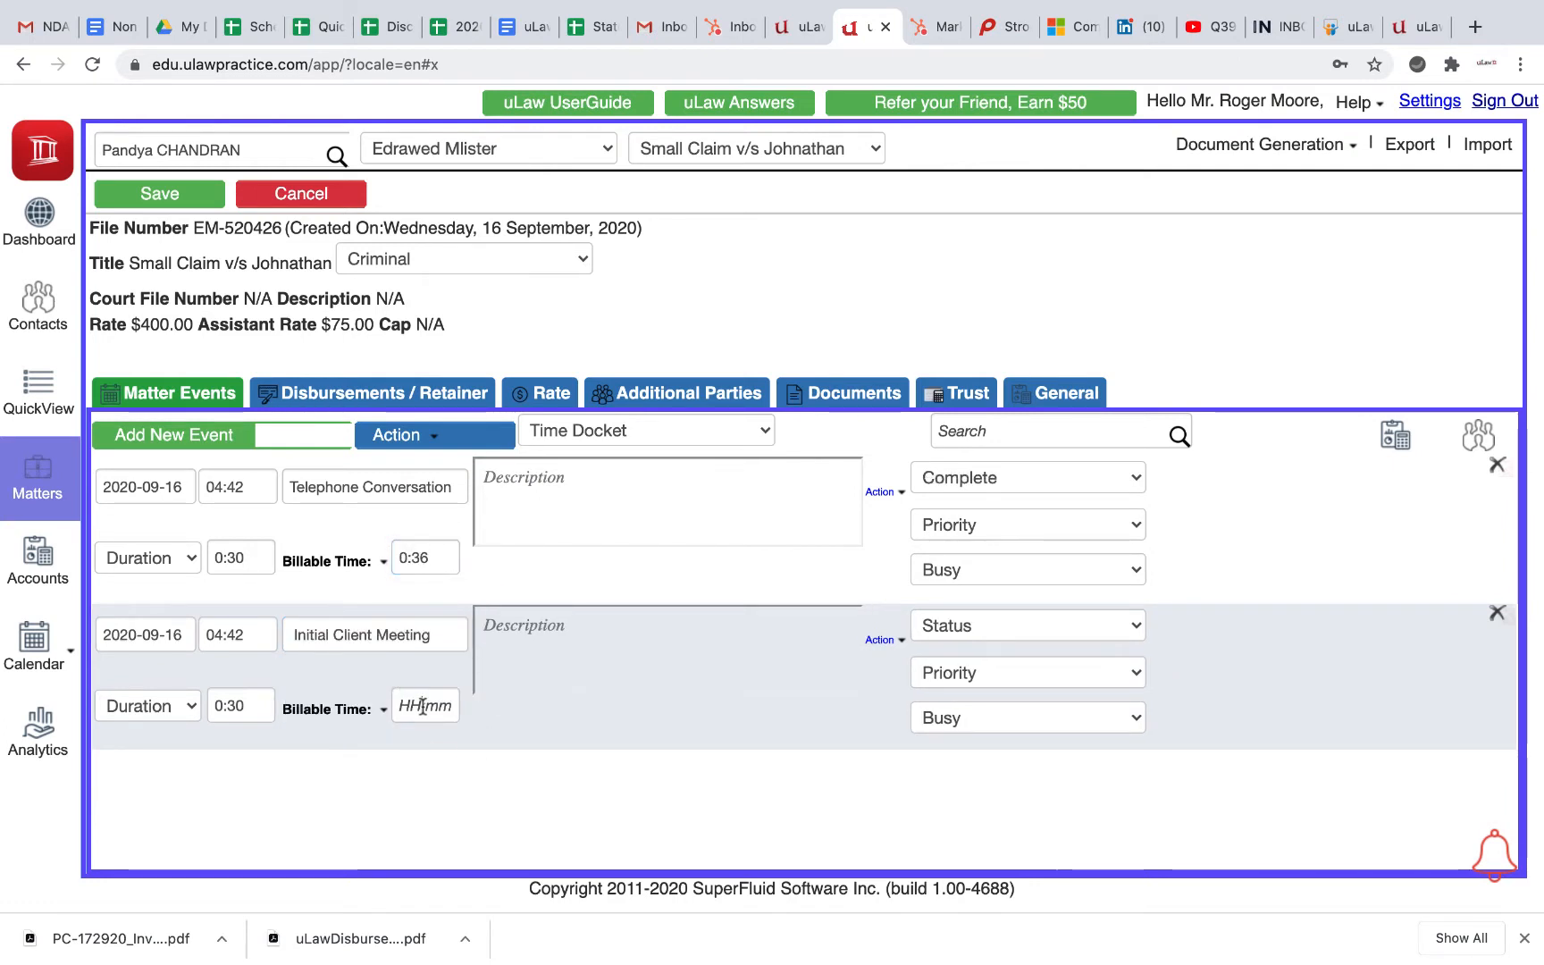
click(423, 706)
text(.6)
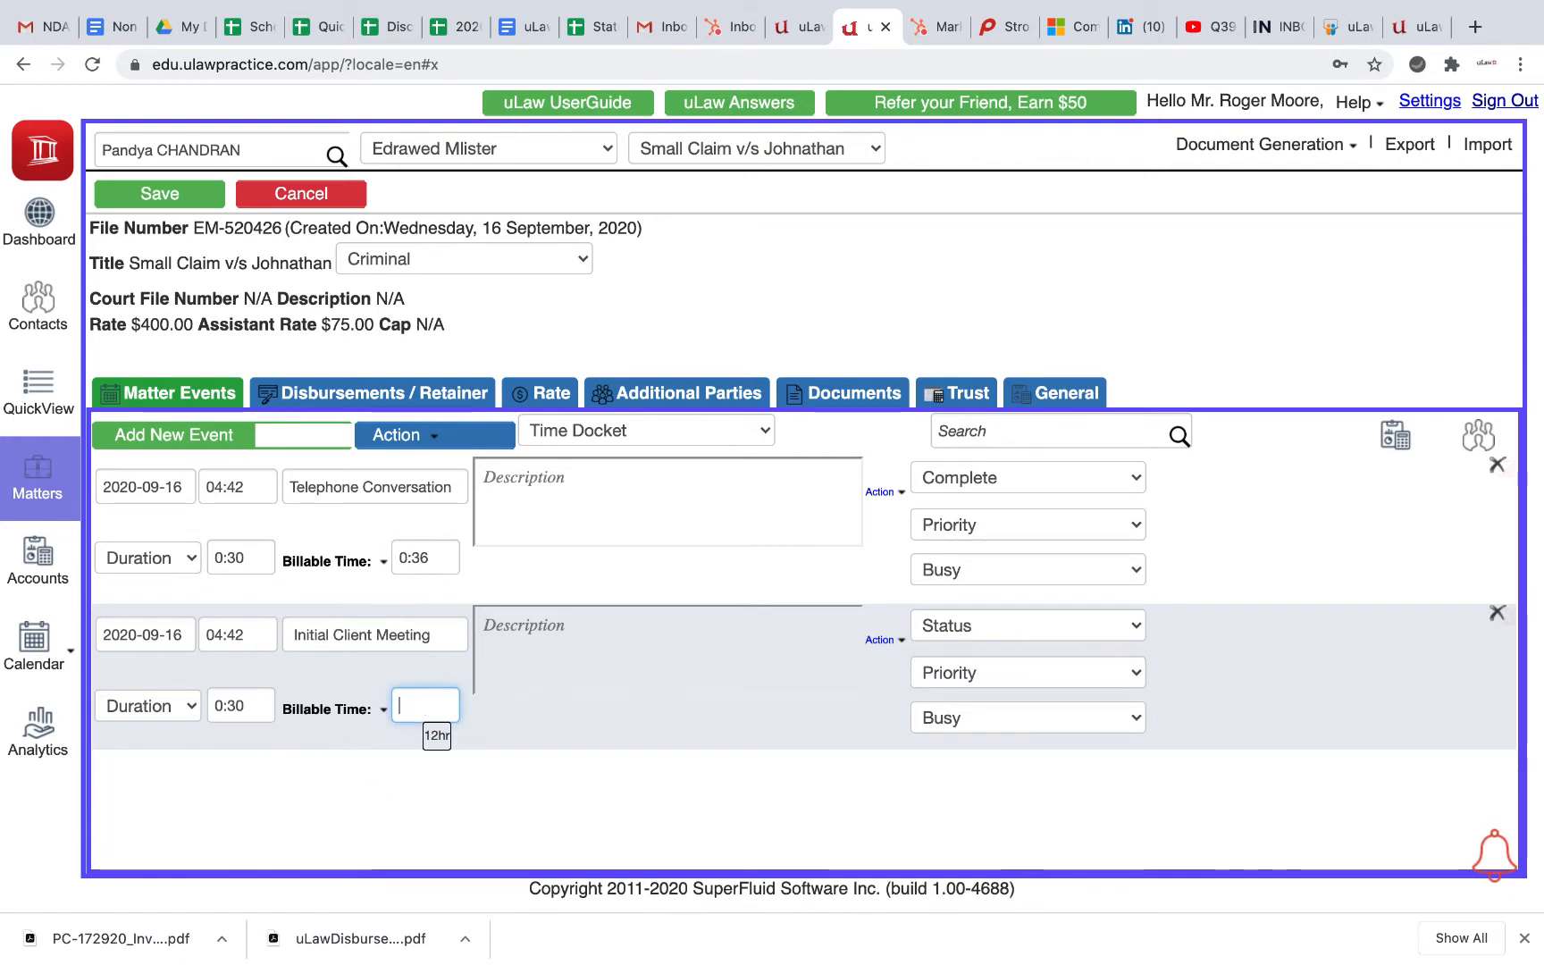
click(344, 800)
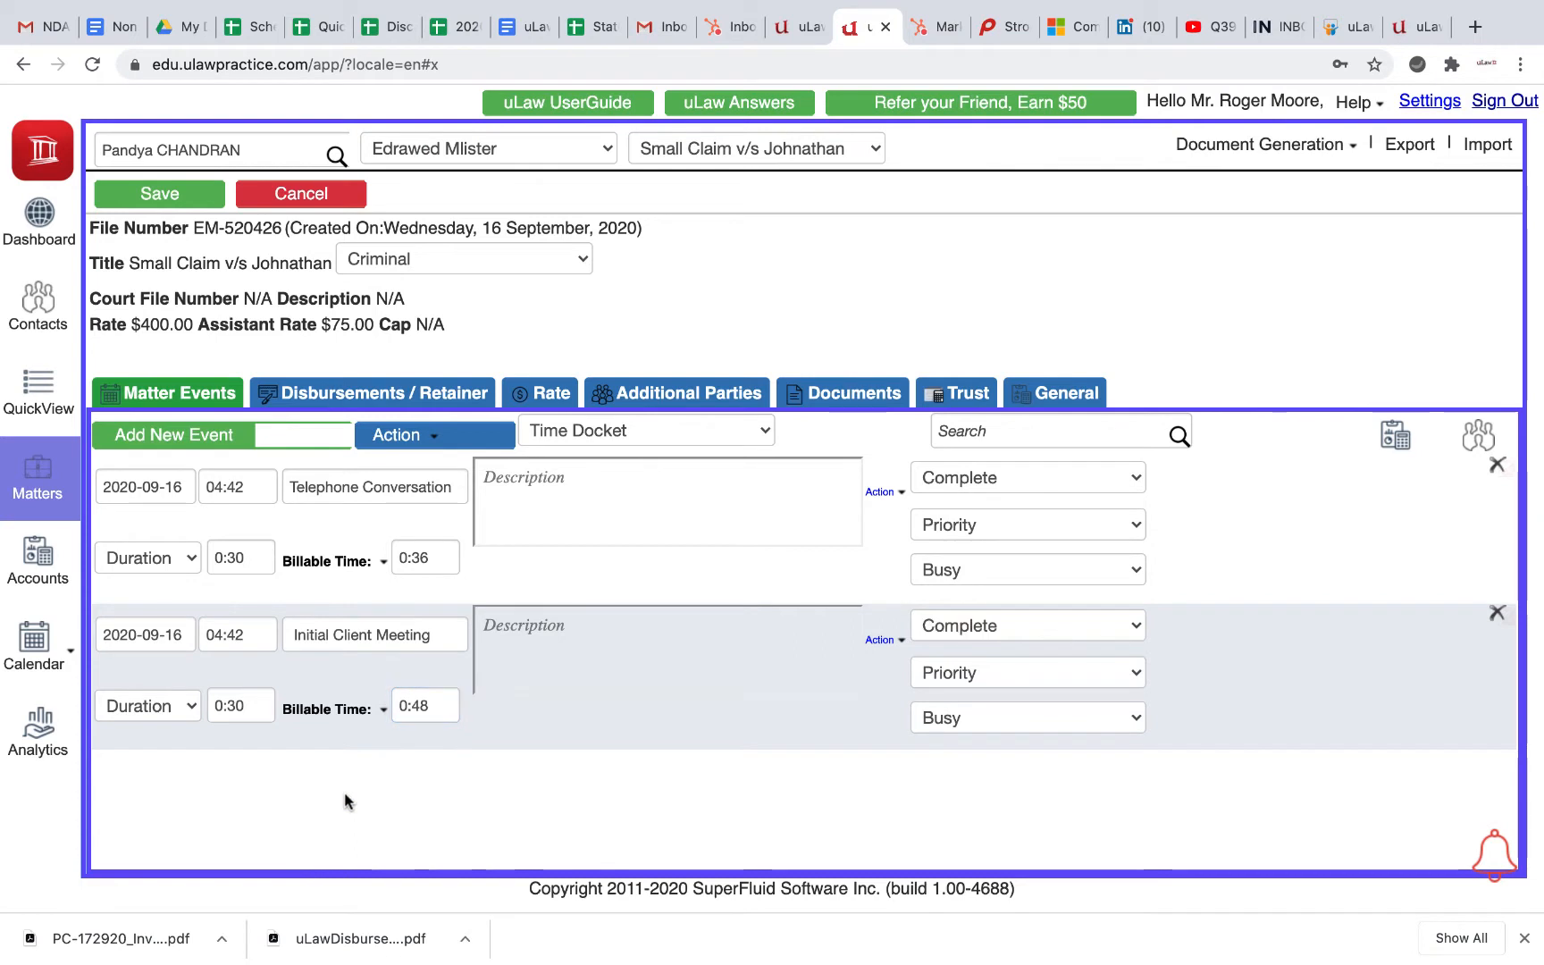
Step: Set the durations to 0:48 for the Initial Client Meeting and 0:36 for the Telephone Conversation, and save the matter
click(231, 697)
text(.)
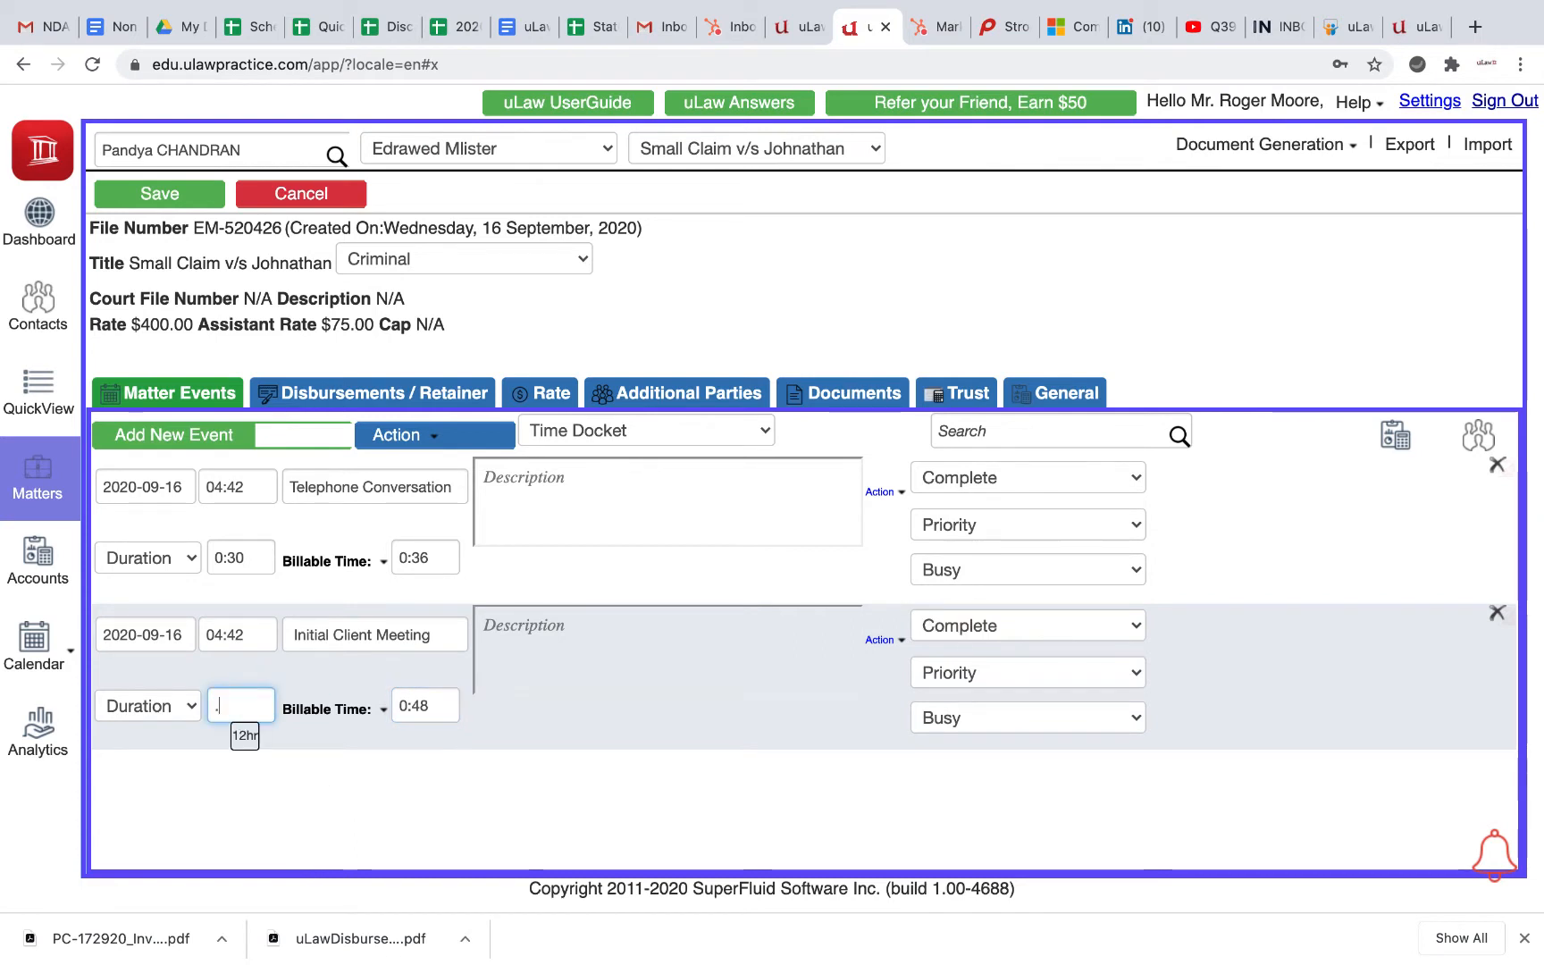
text(8)
click(236, 556)
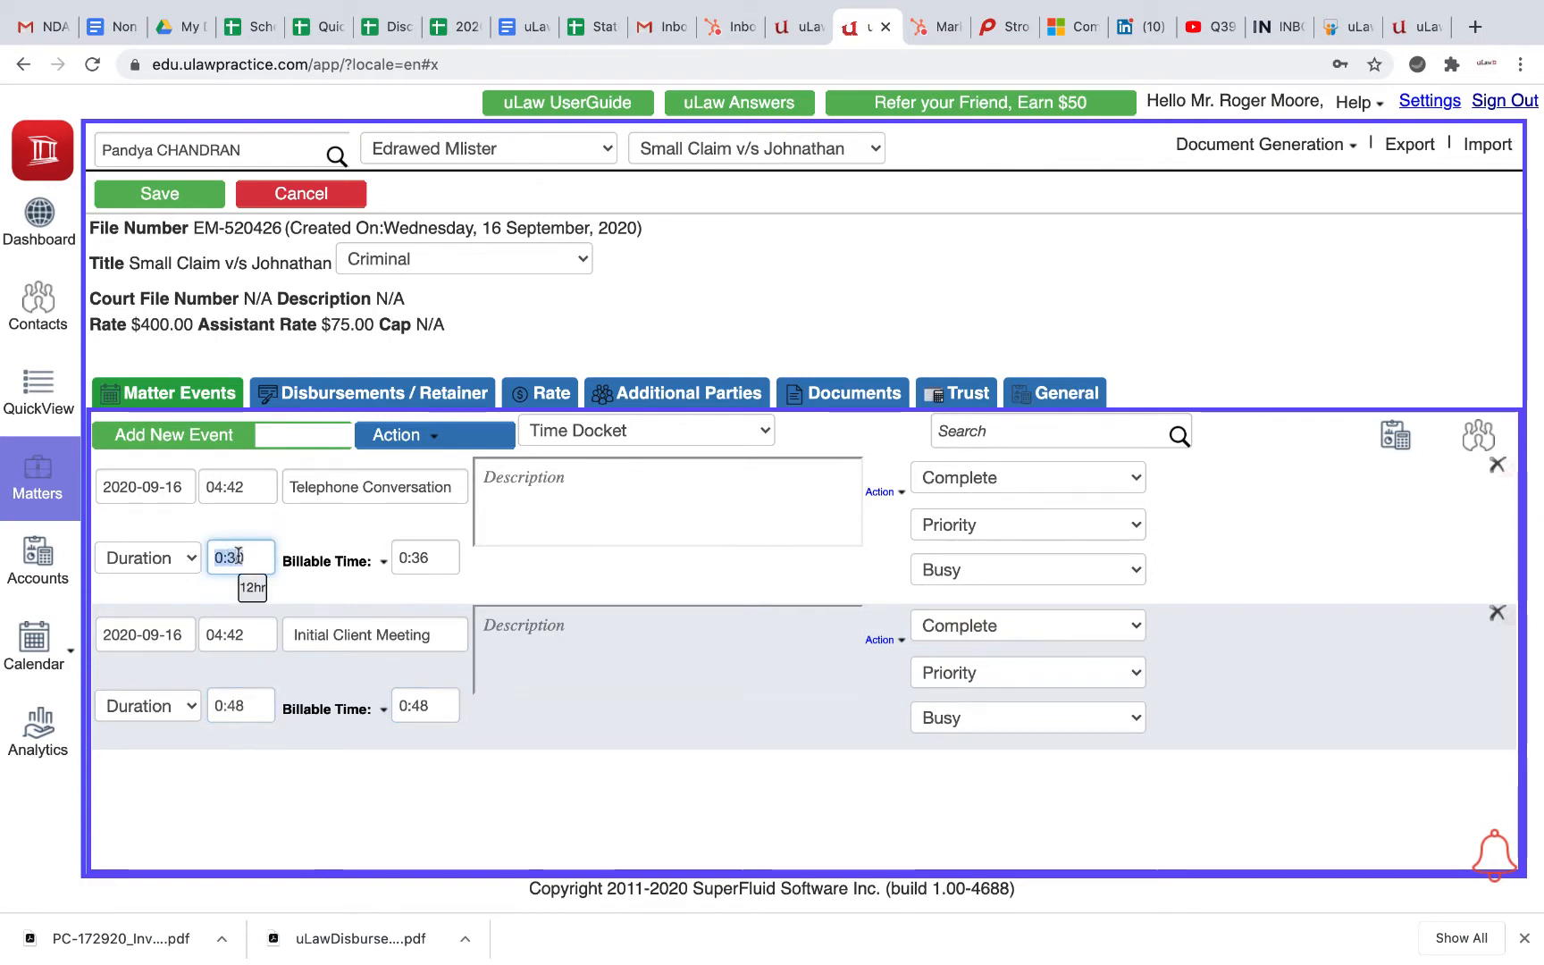
text(.6)
click(238, 776)
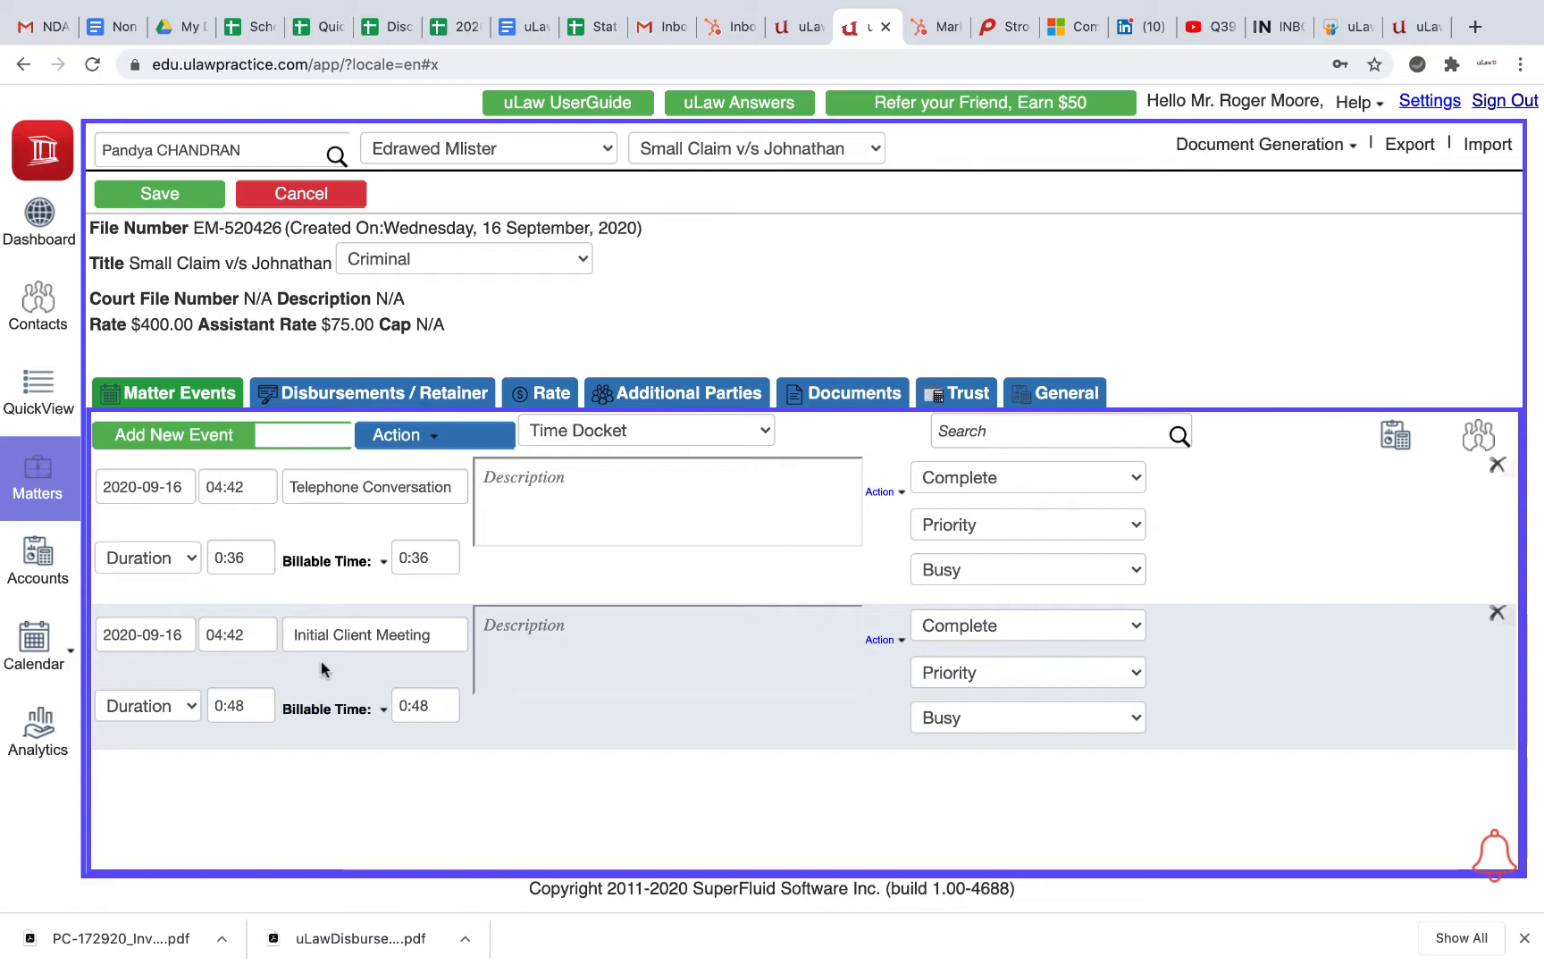
click(143, 196)
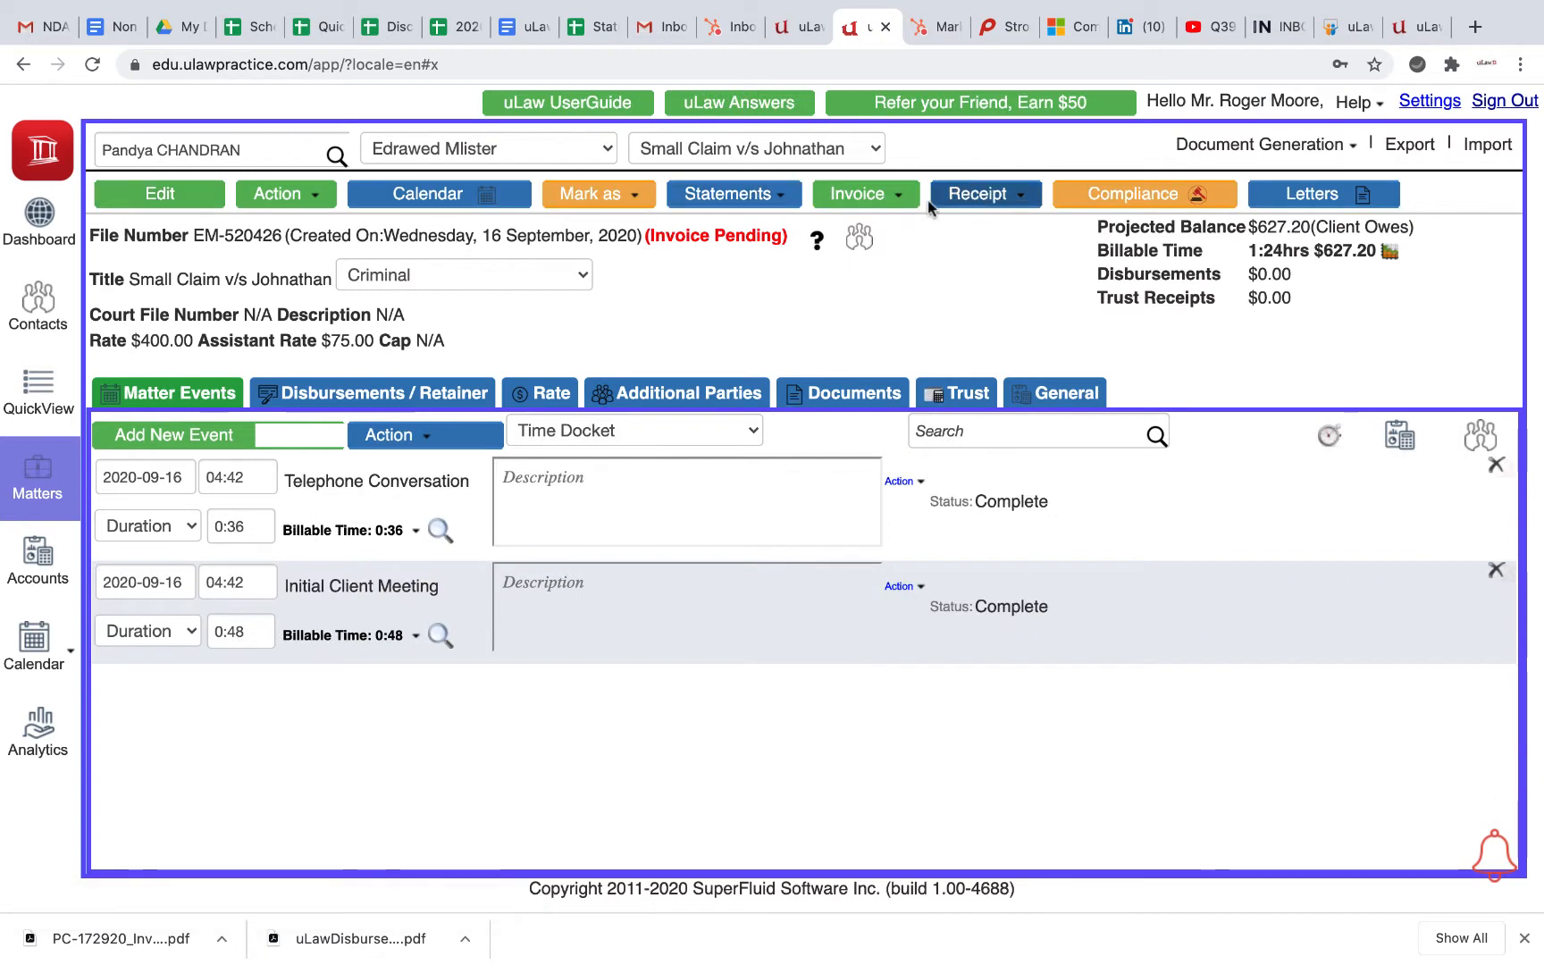
Step: Generate a Pre Bill invoice preview with the default settings, view the downloaded PDF and close it
click(881, 197)
click(881, 225)
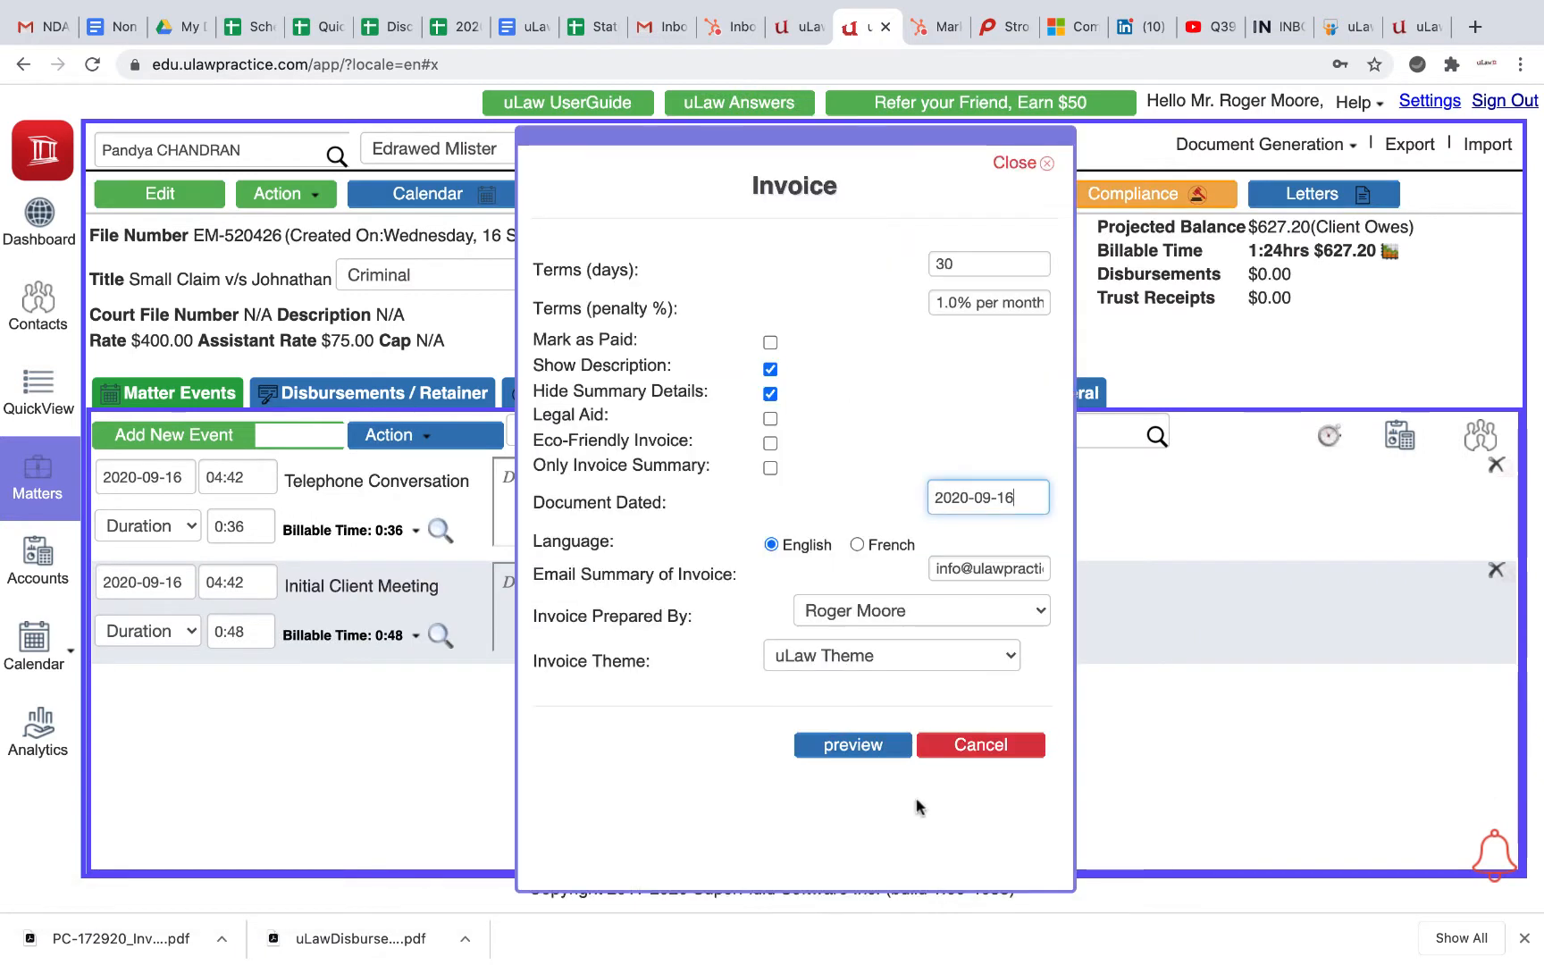
click(860, 745)
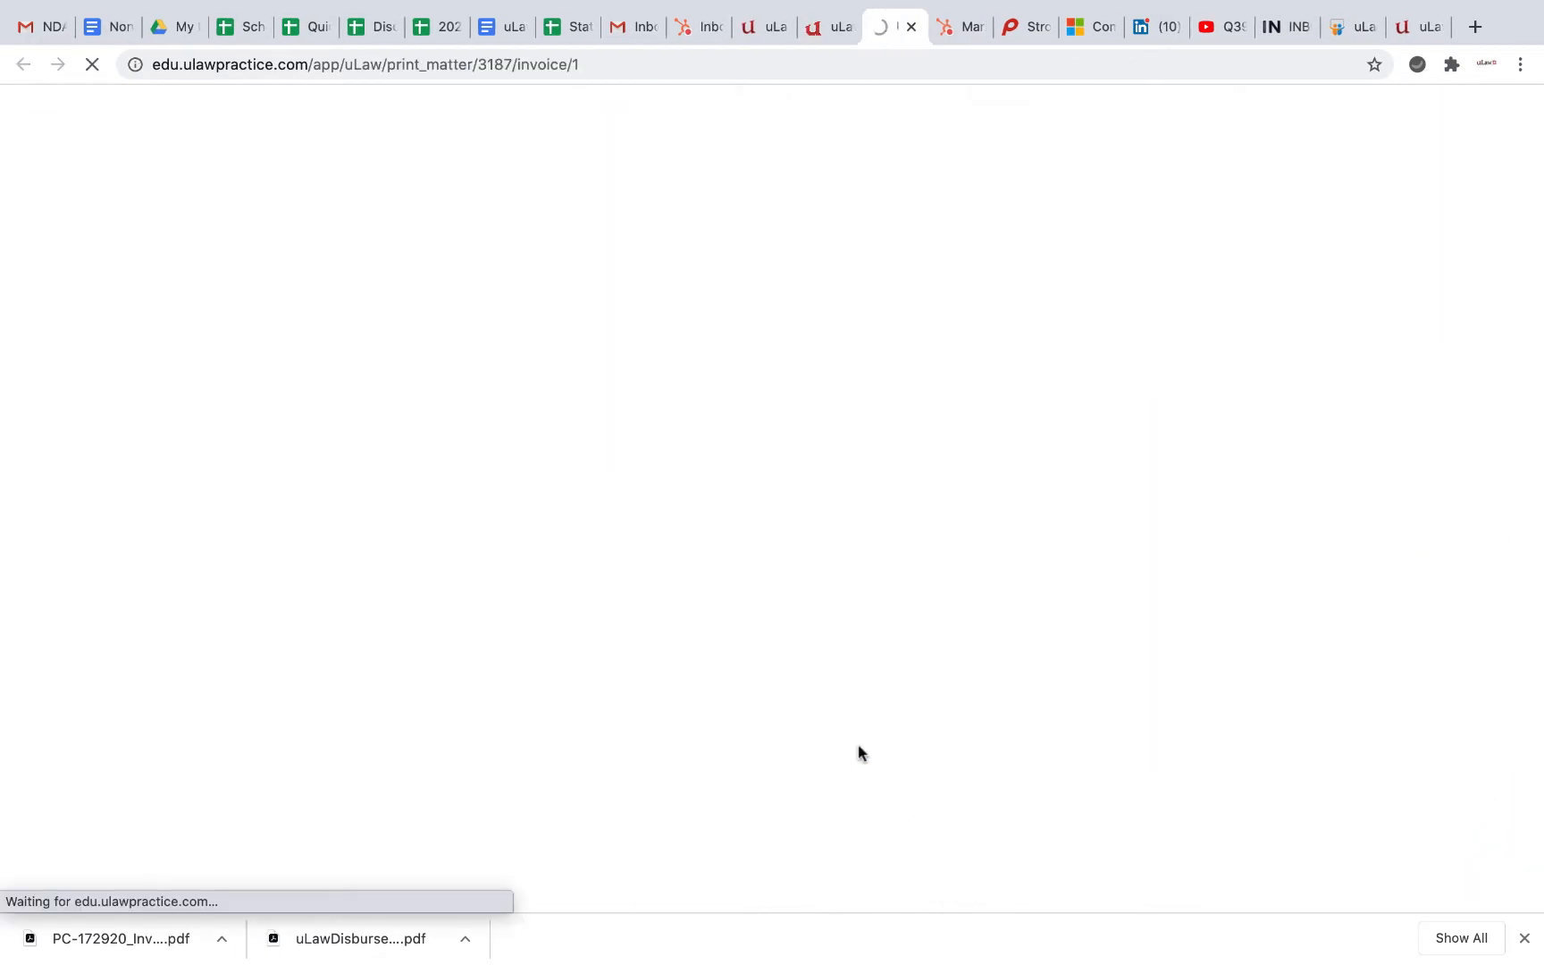
click(149, 940)
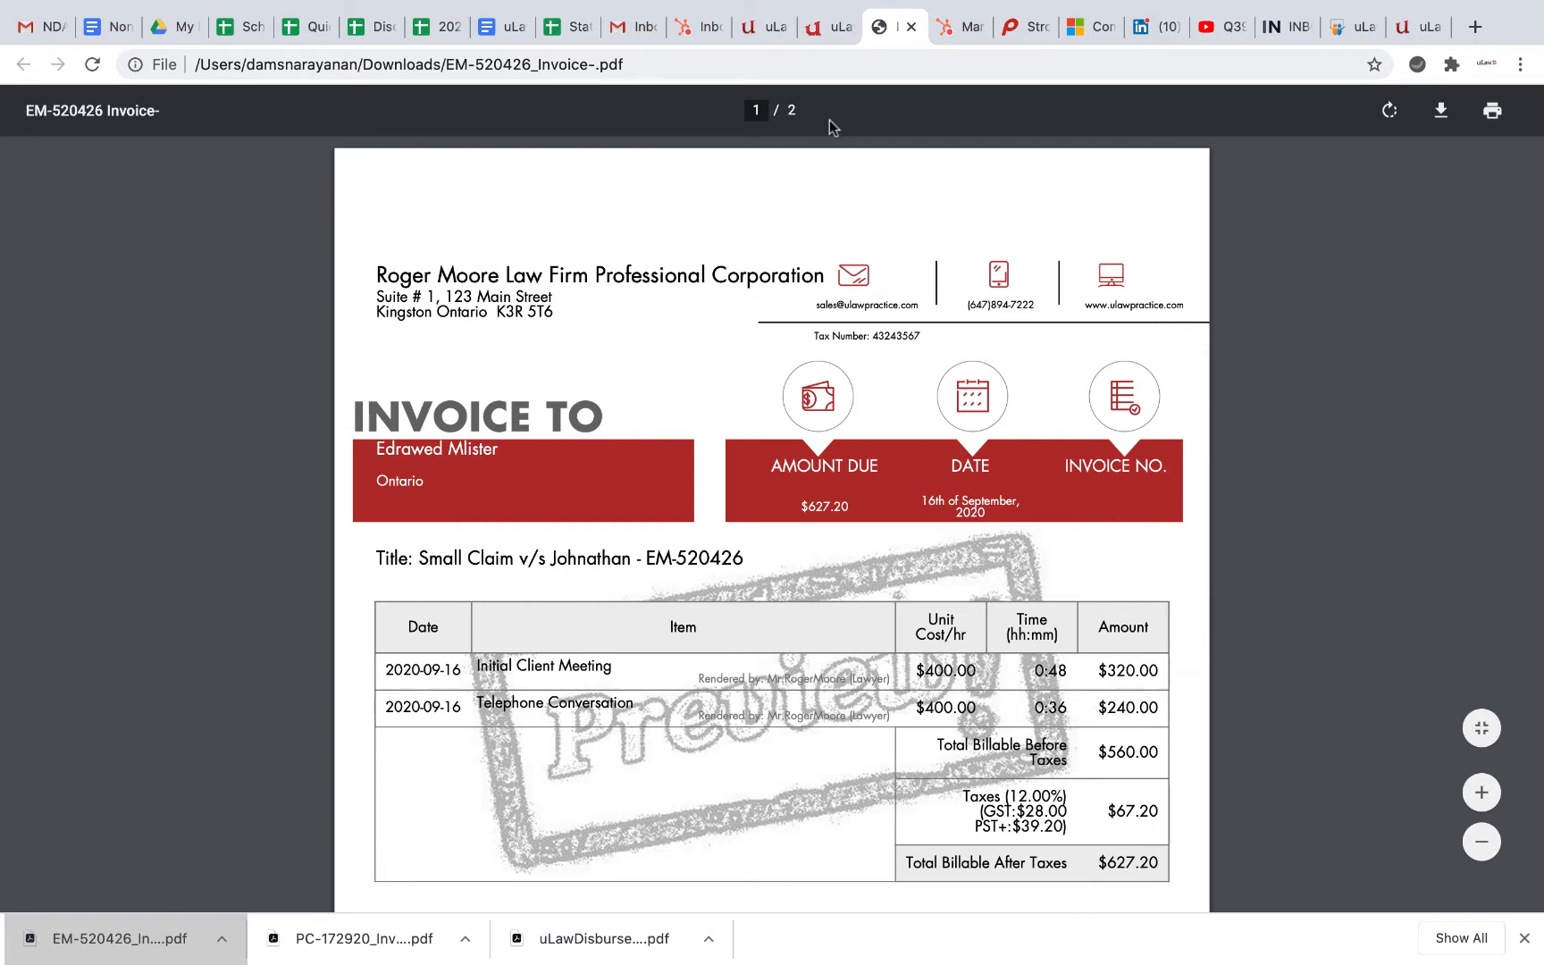
click(911, 27)
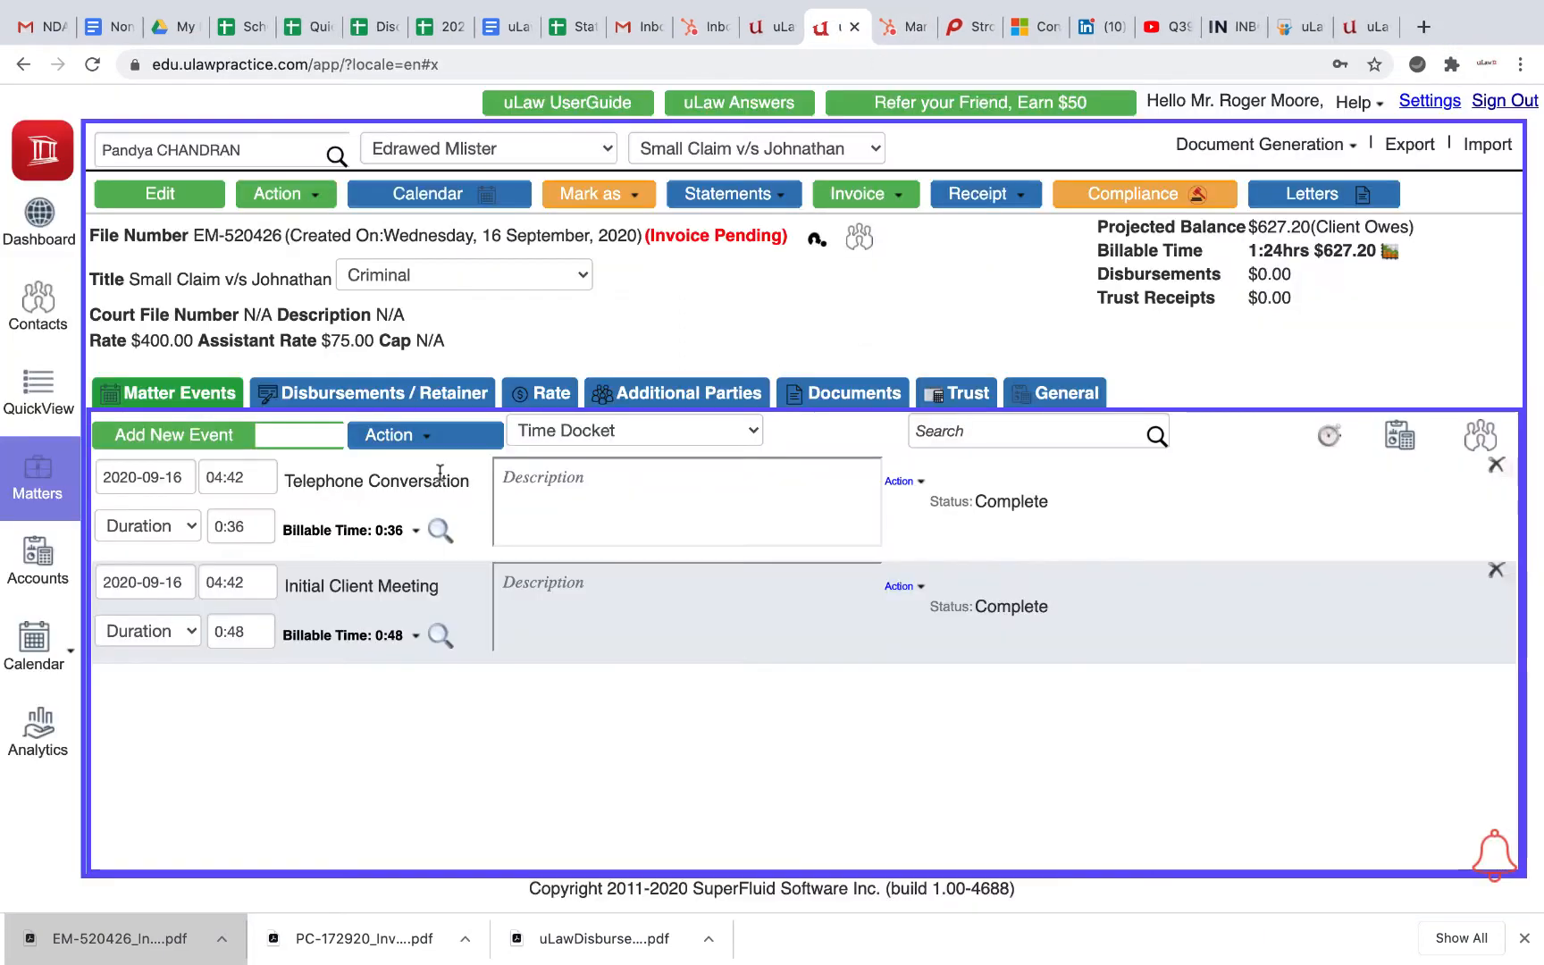
Step: Clear the Telephone Conversation's billable time and save the matter
triple_click(396, 536)
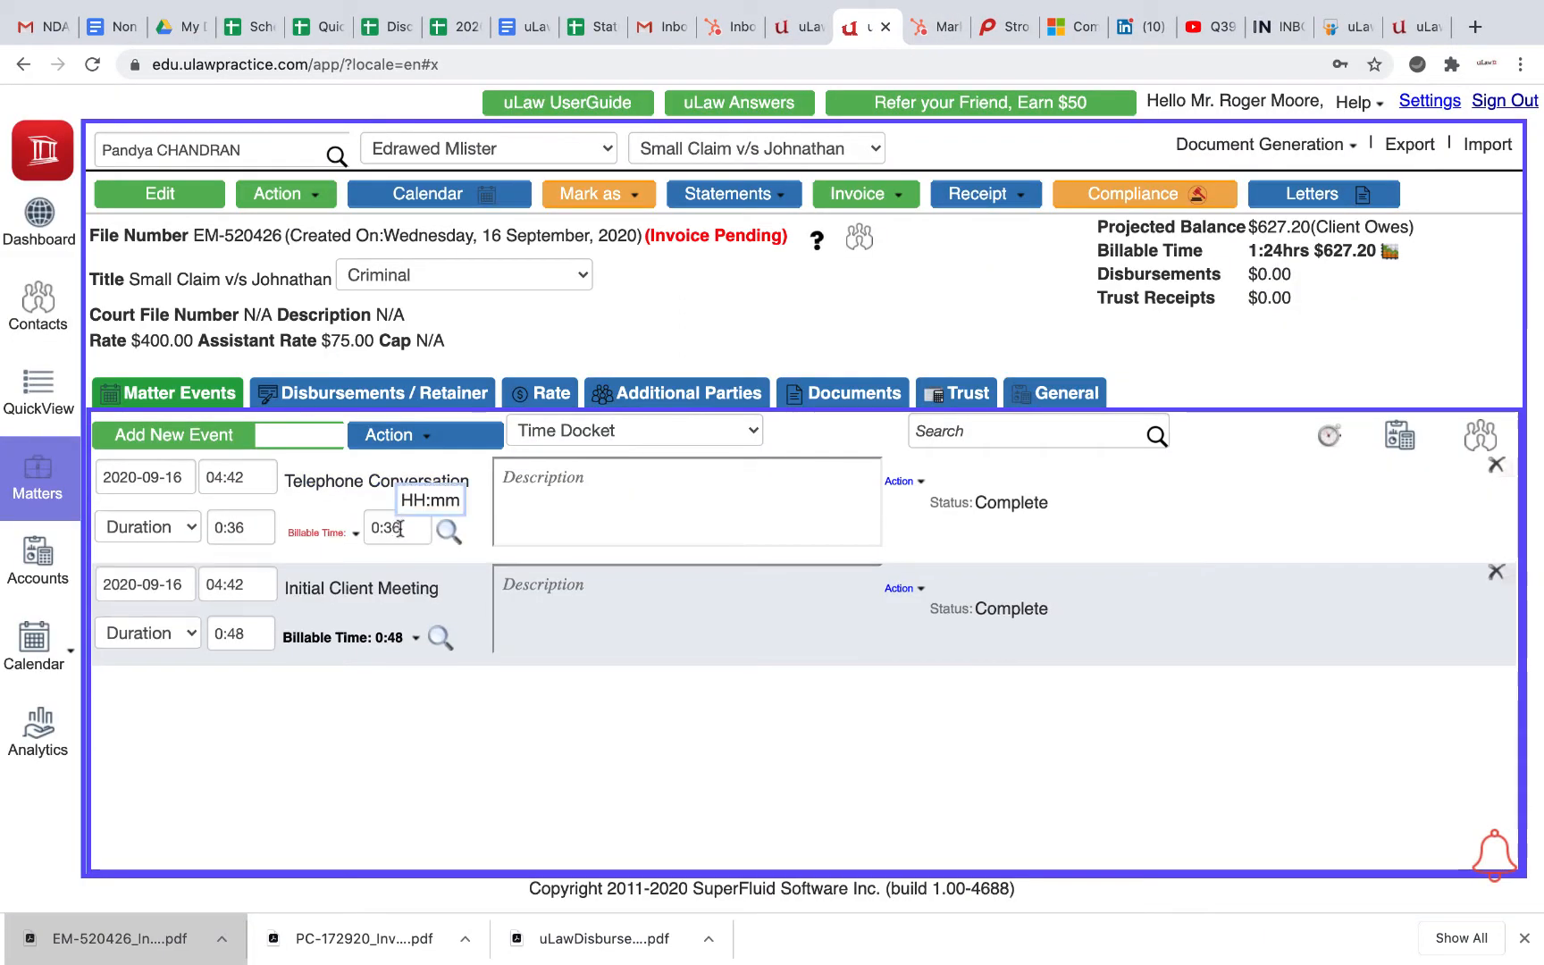
double_click(387, 529)
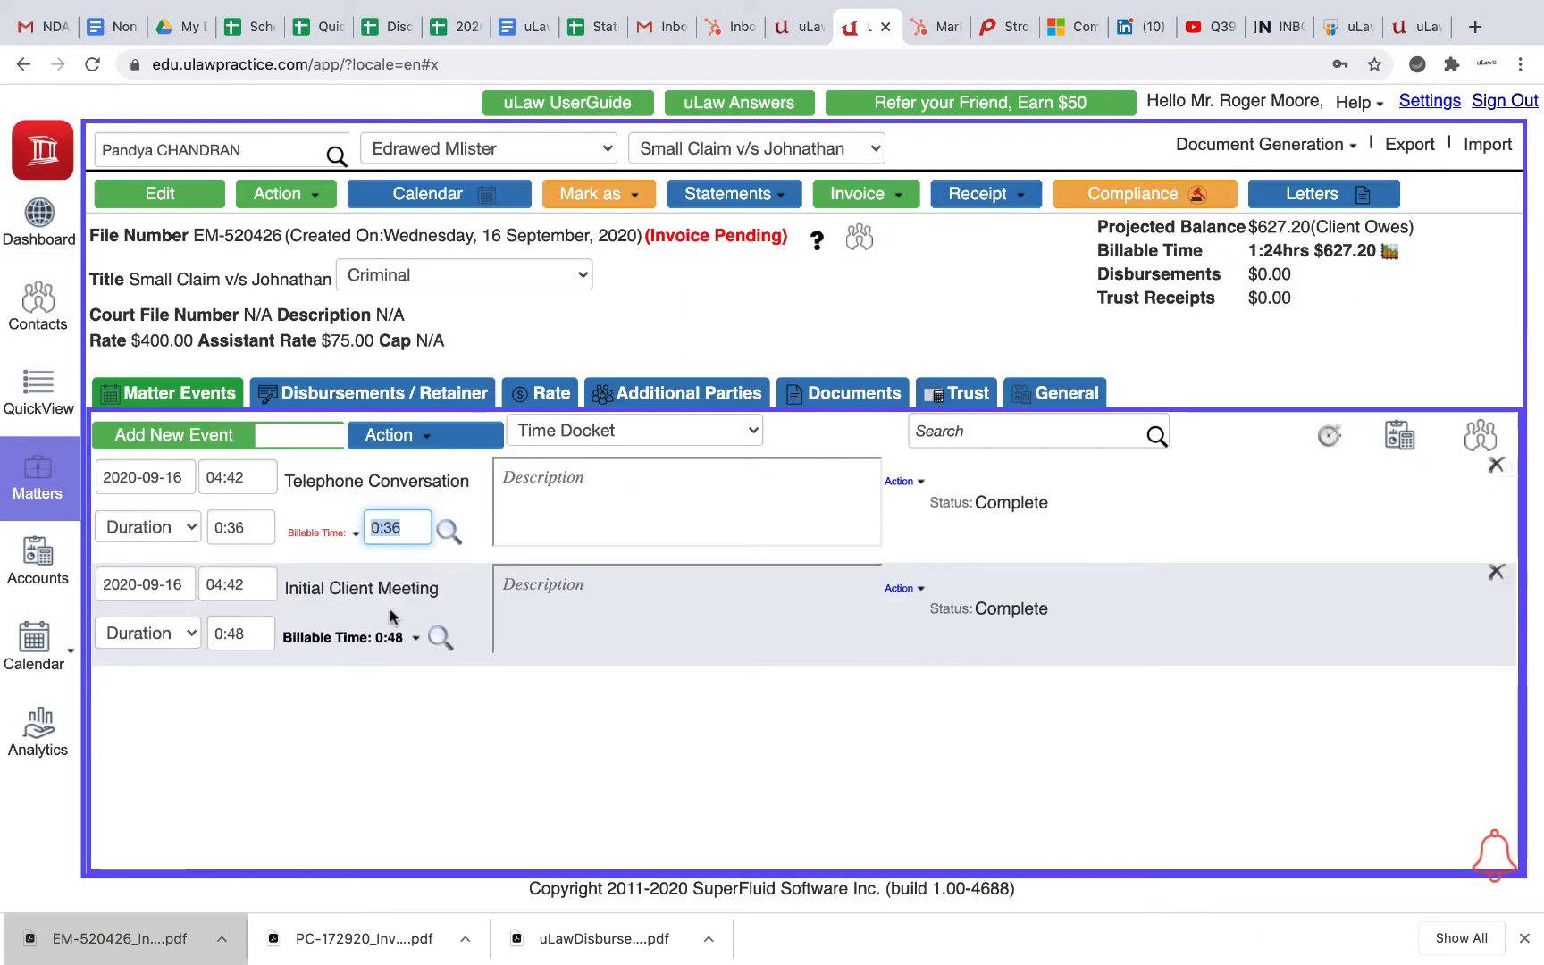
key(BackSpace)
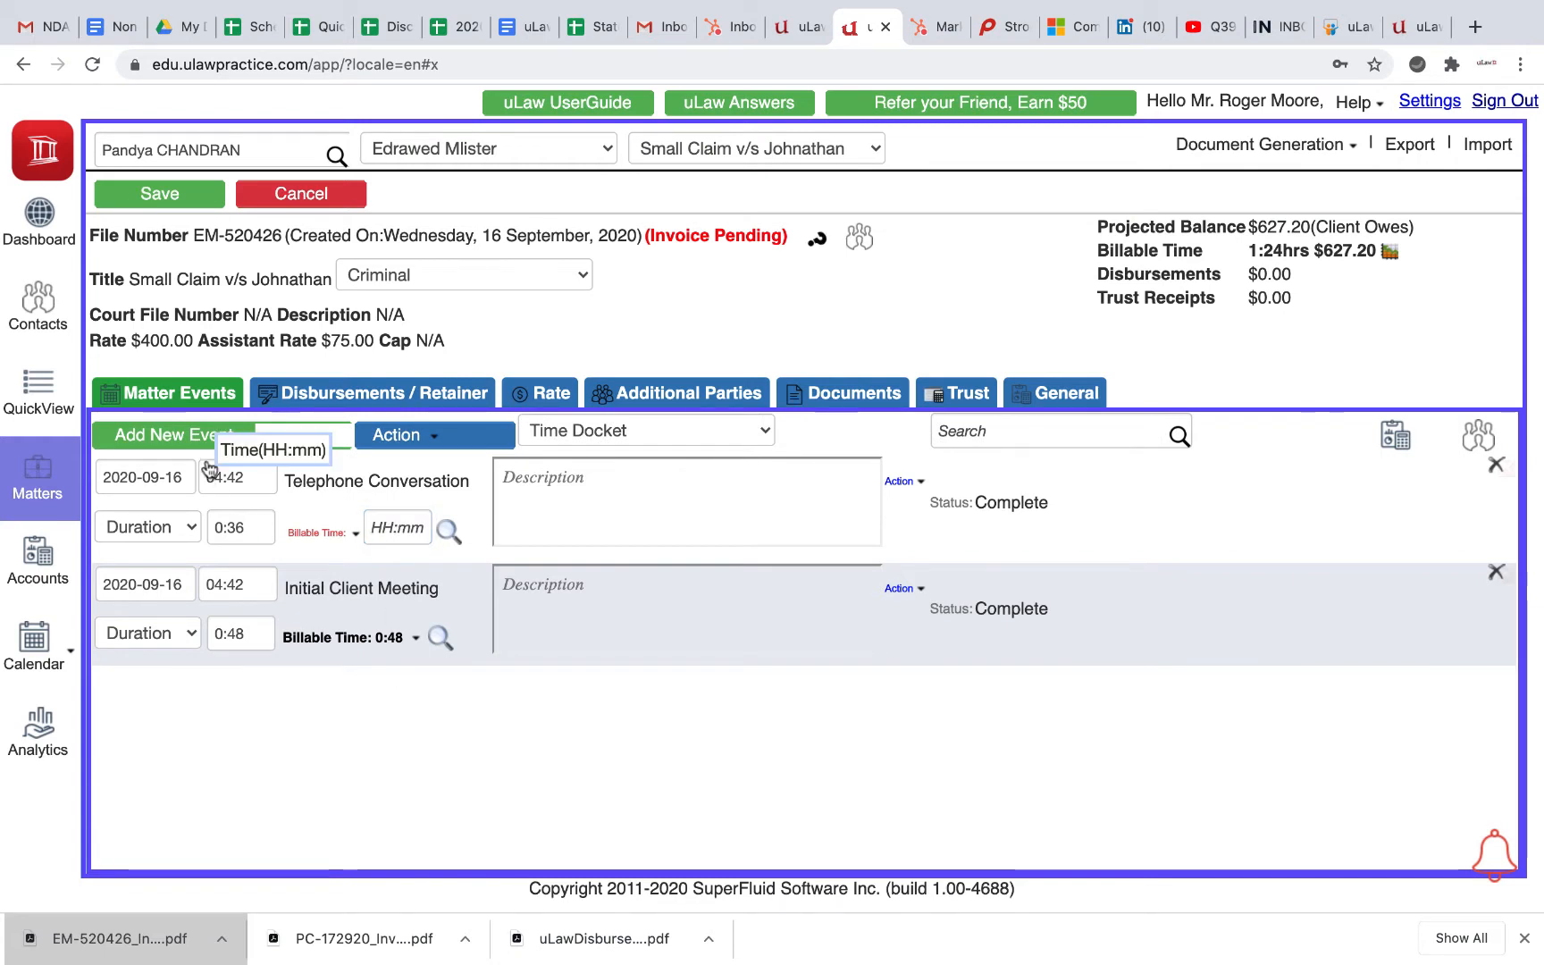
click(163, 195)
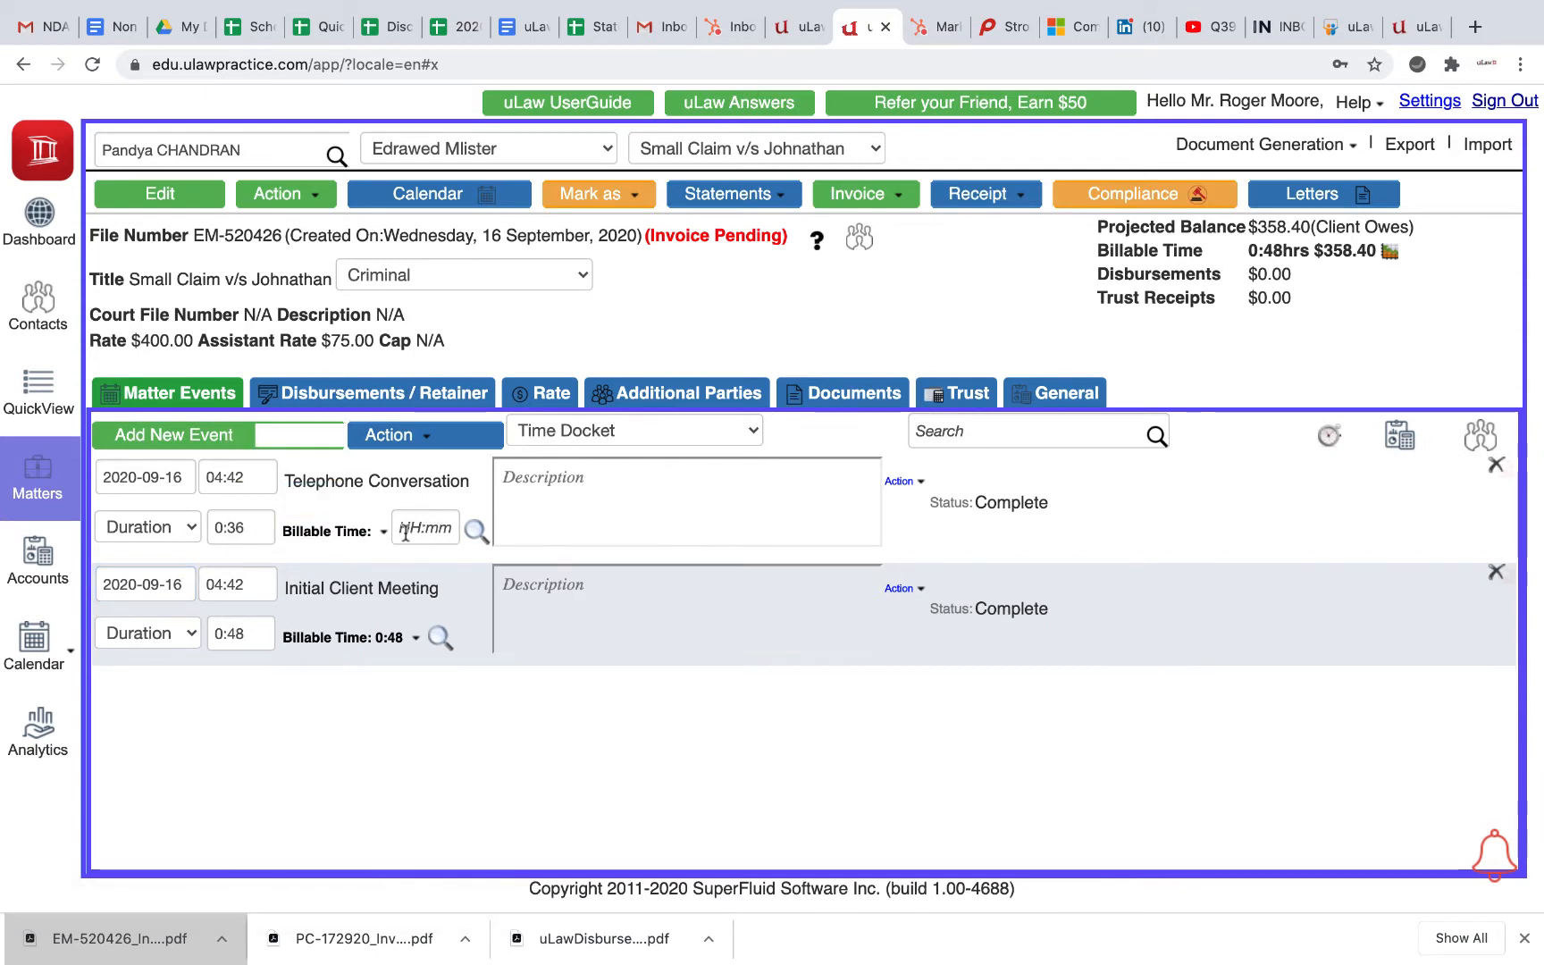
Step: Generate a fresh Pre Bill preview and examine in its PDF how the event without billable time is handled
click(867, 194)
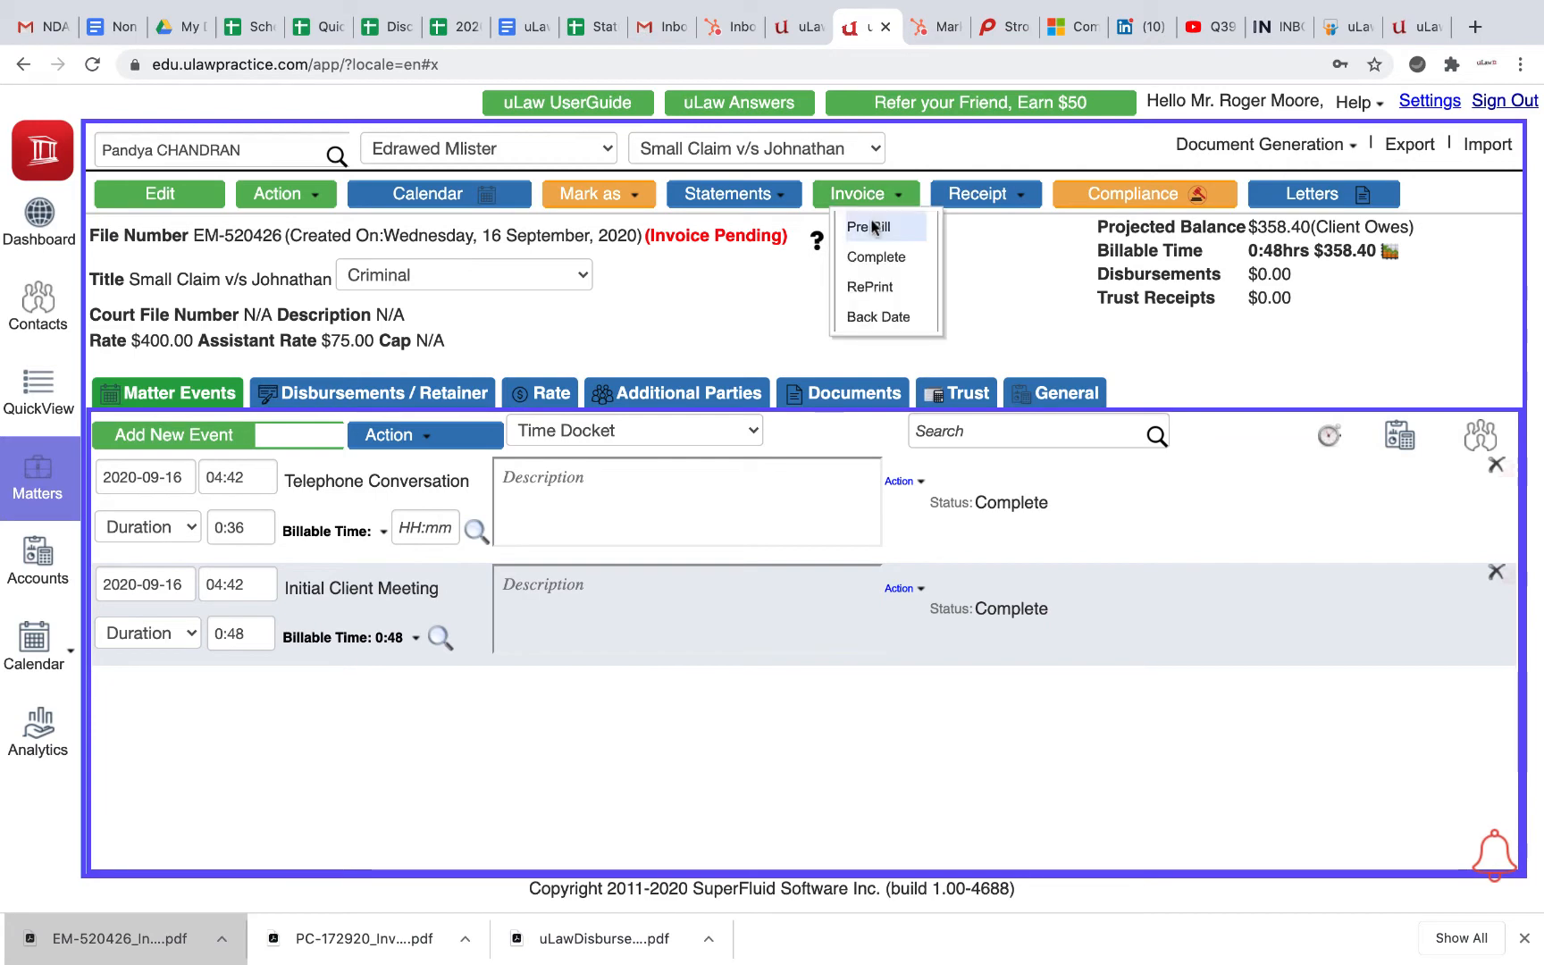
click(863, 226)
click(853, 745)
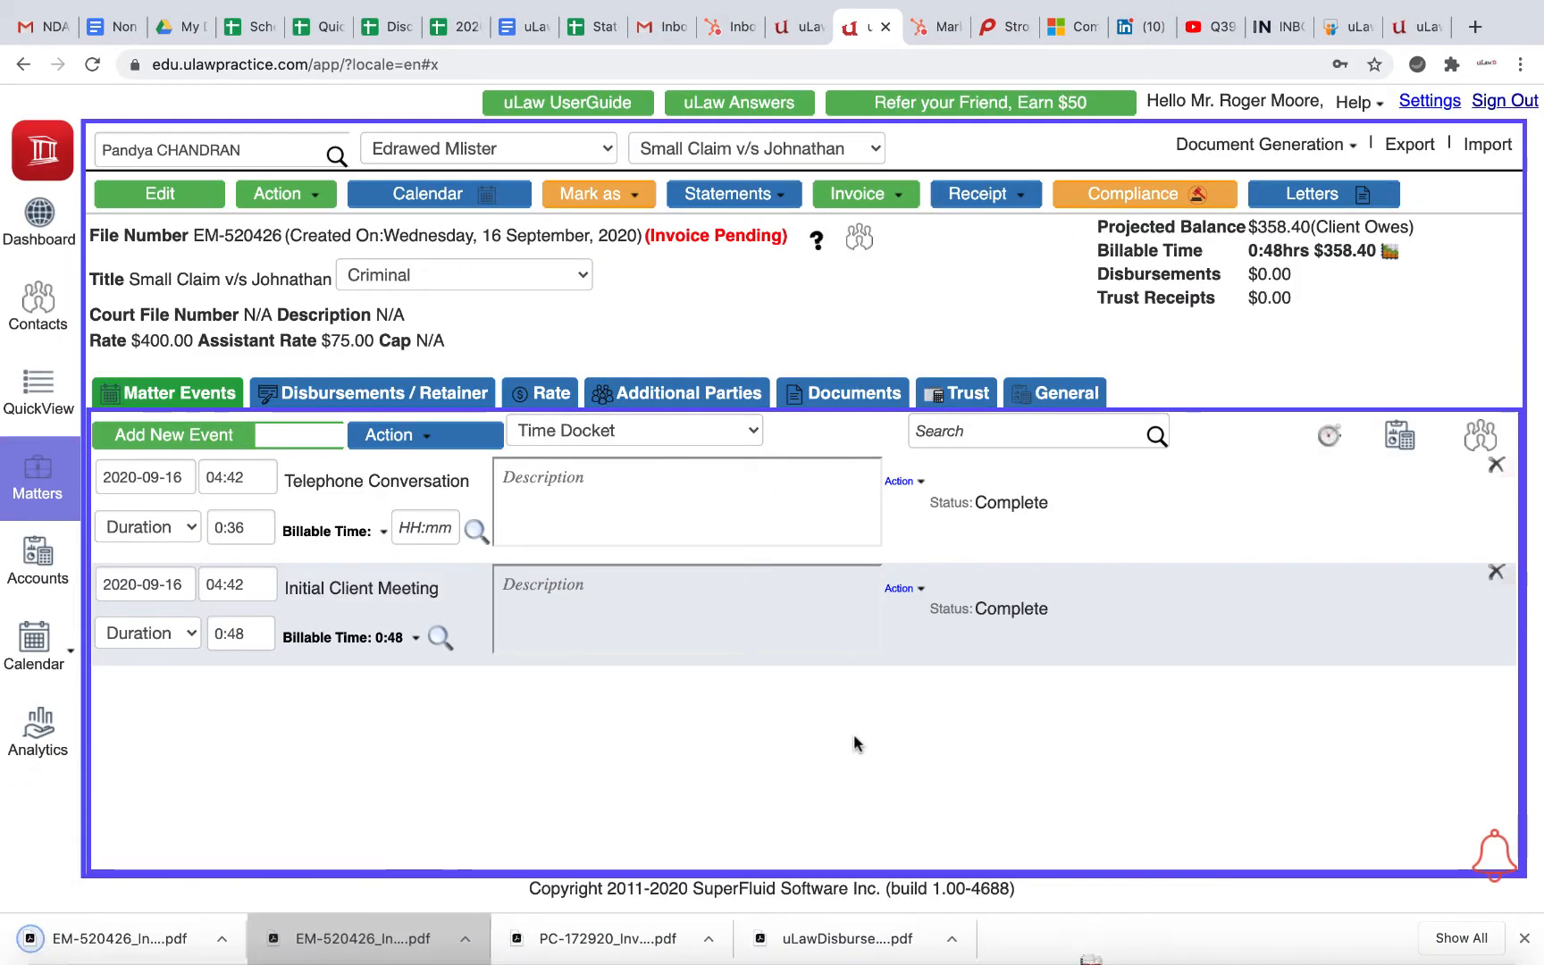
click(134, 946)
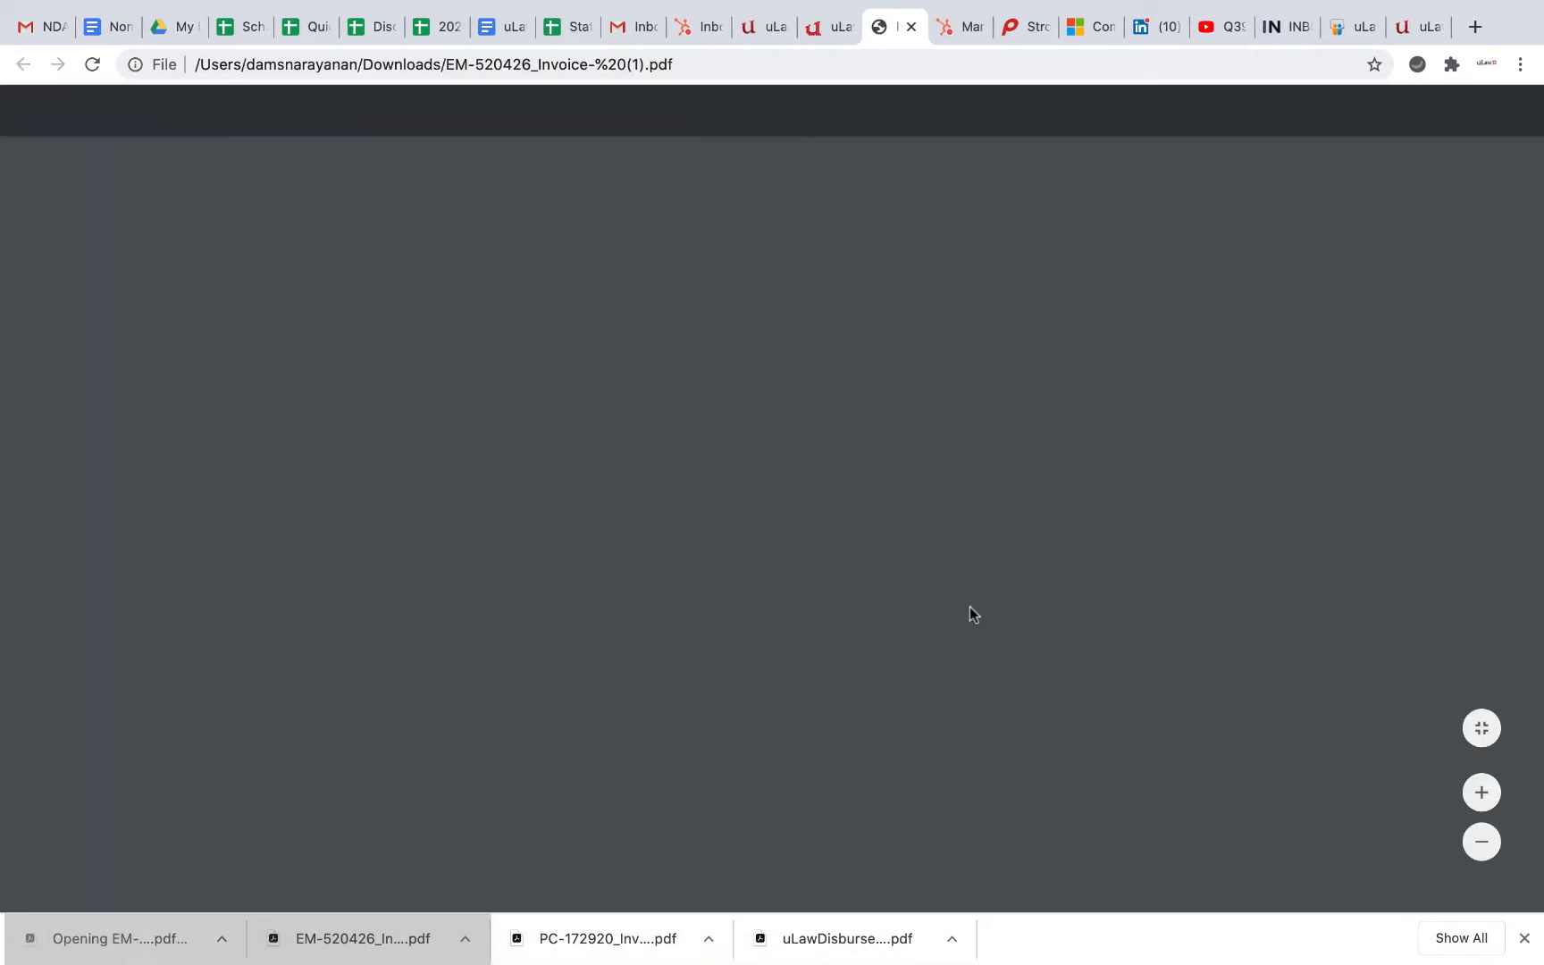
scroll(969, 612, down, 5)
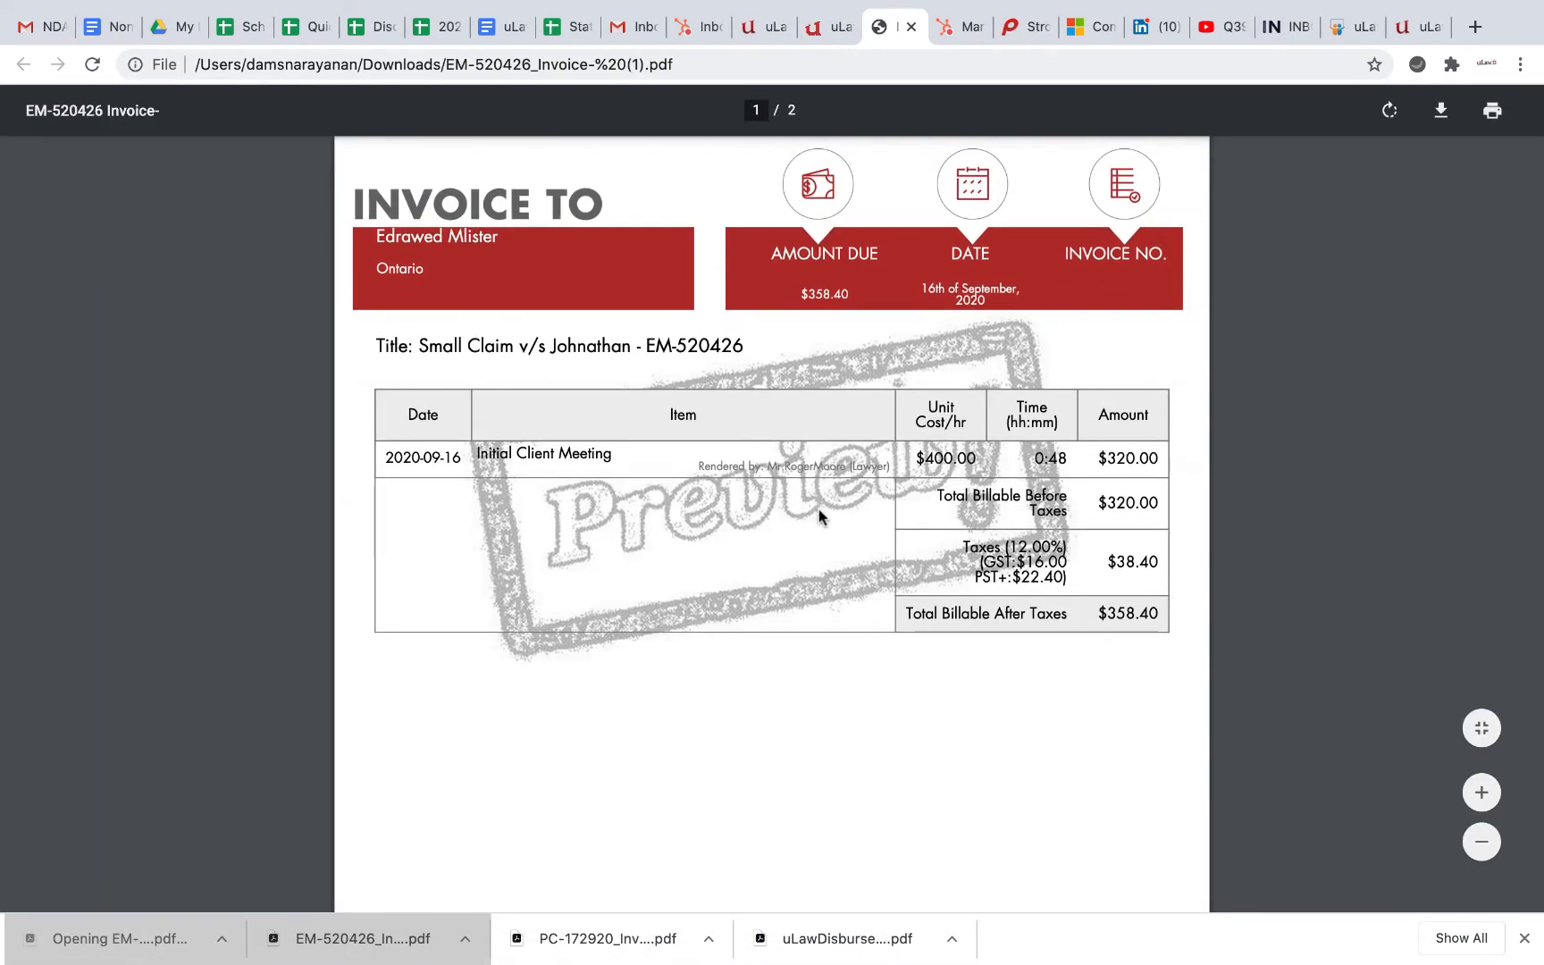
Step: Back in the matter, switch the Telephone Conversation to a Flat Rate of $1,000.00 and save
click(831, 34)
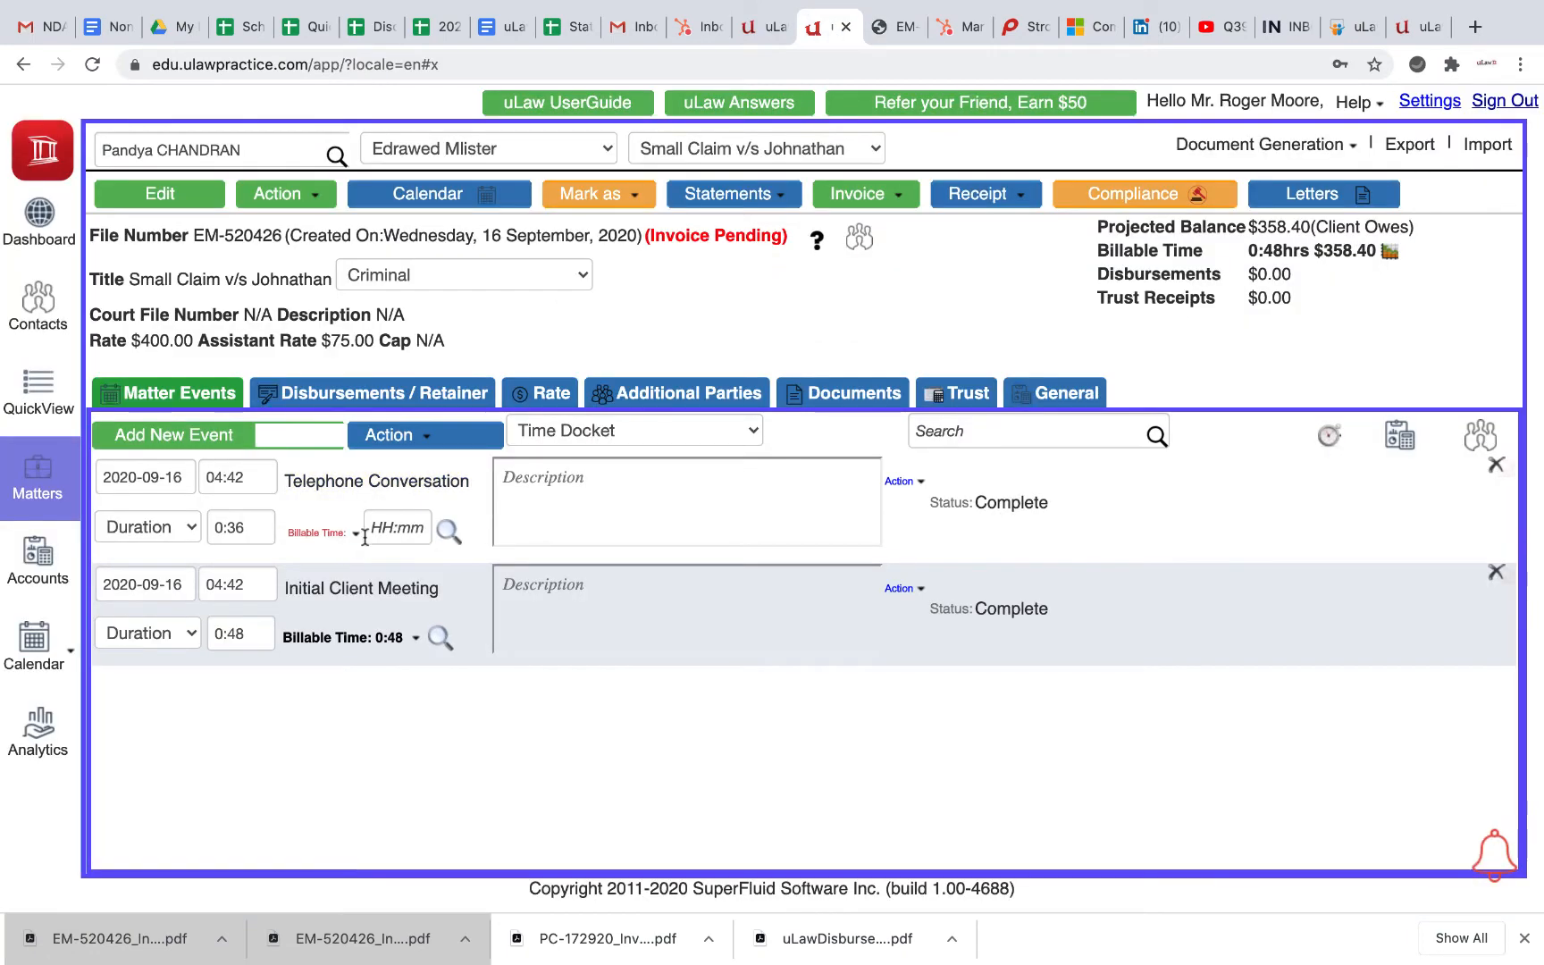
click(357, 534)
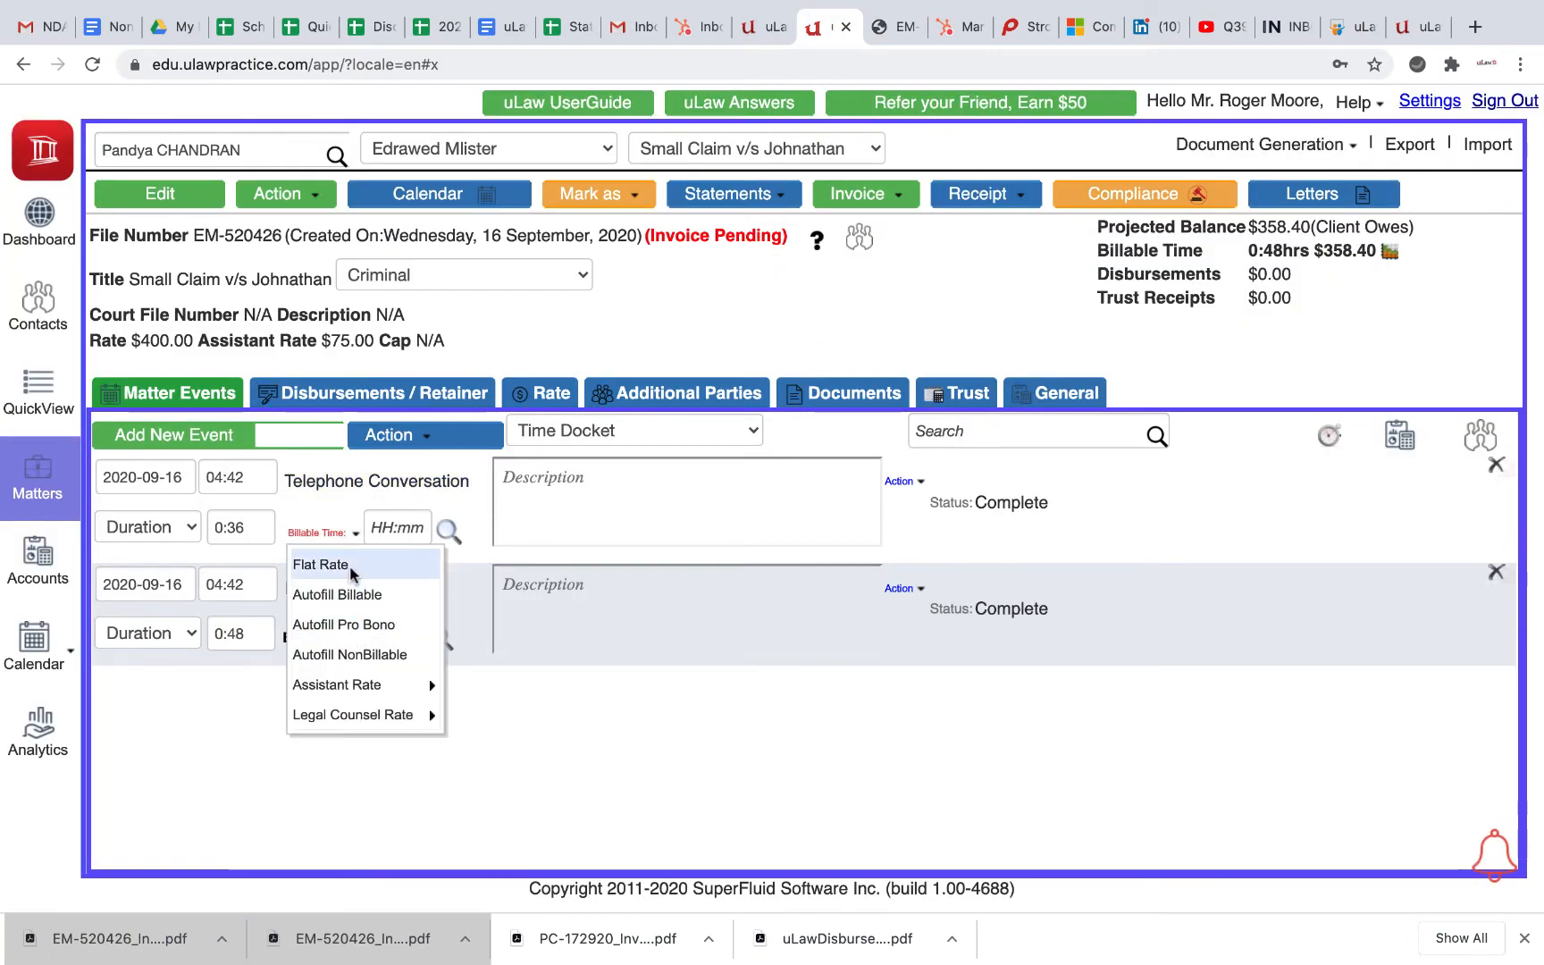
click(350, 566)
text(1,00)
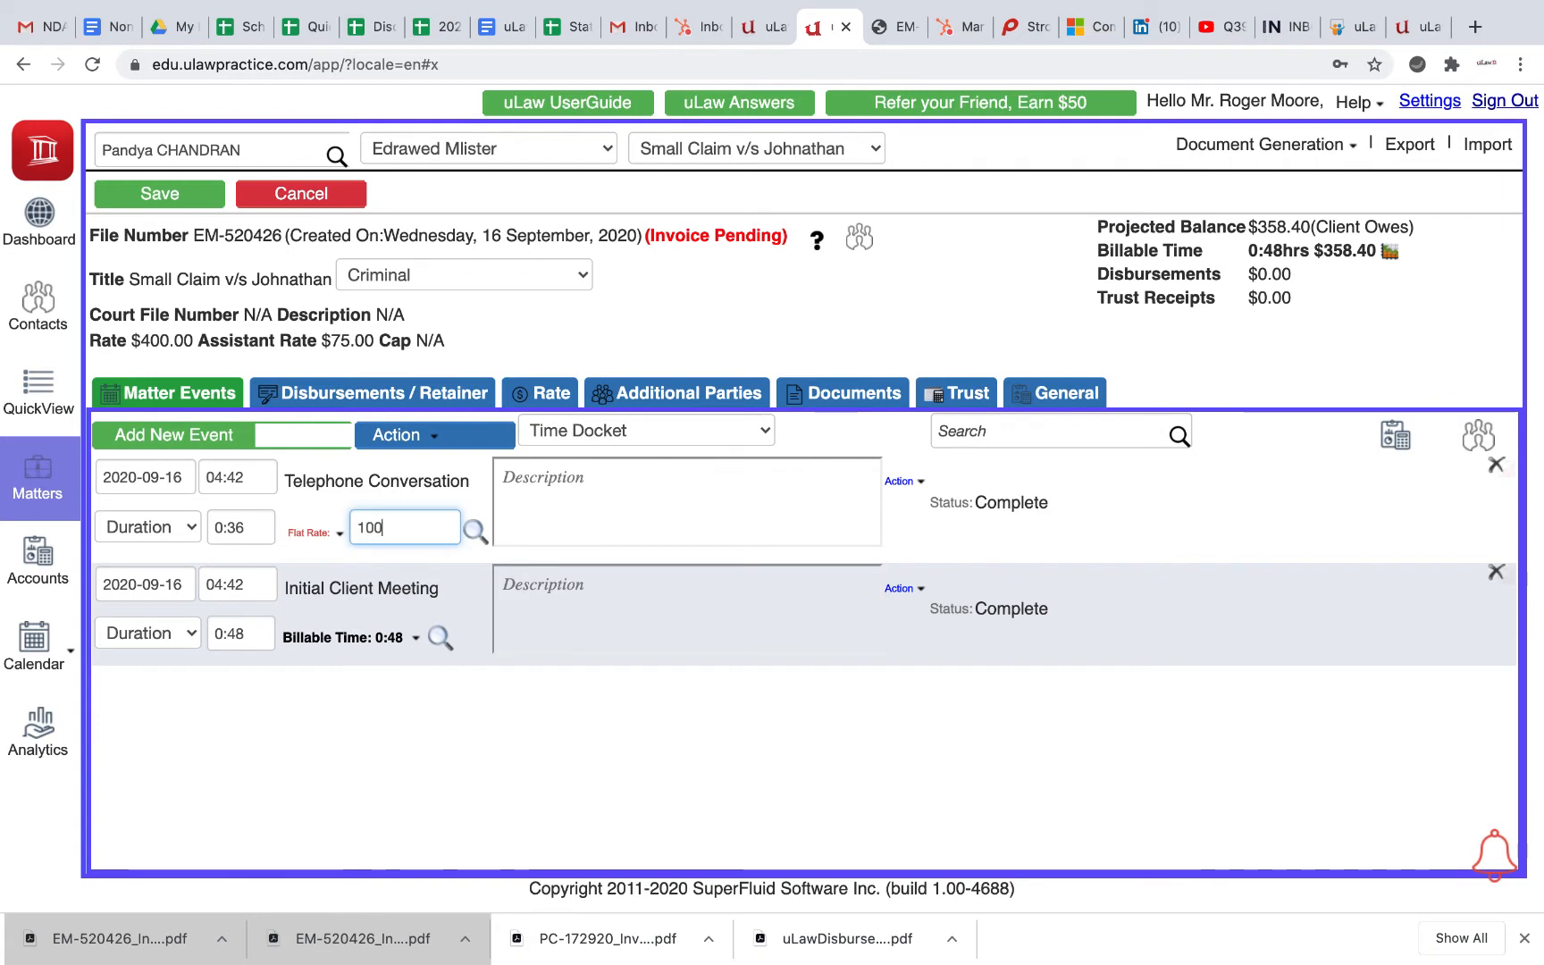
text(0)
key(Tab)
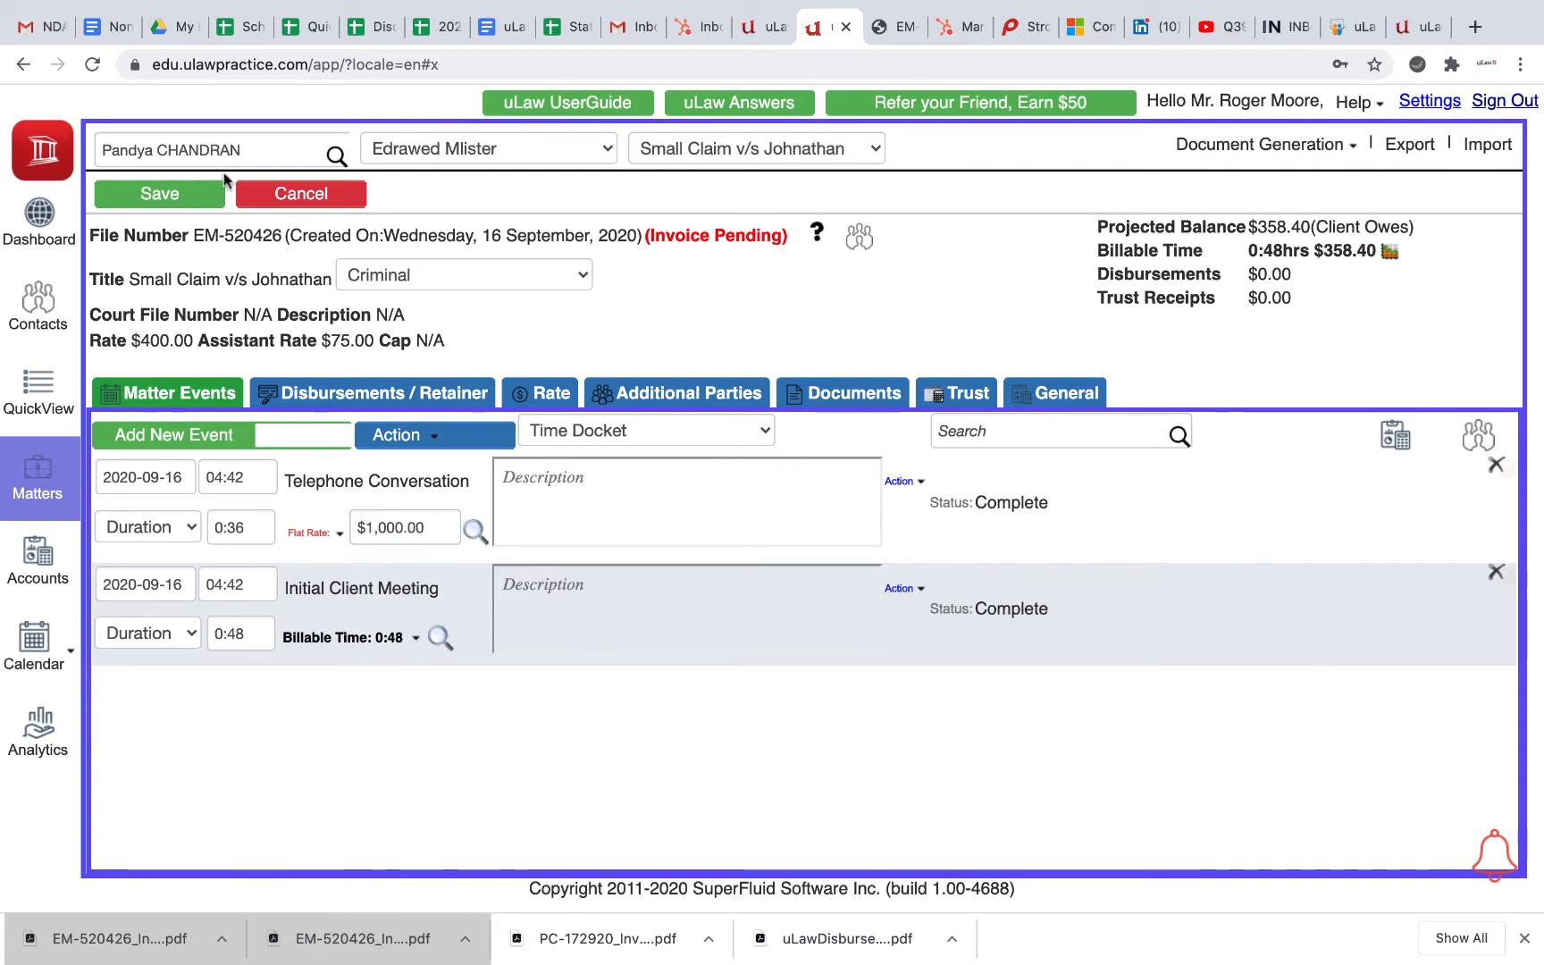
click(158, 199)
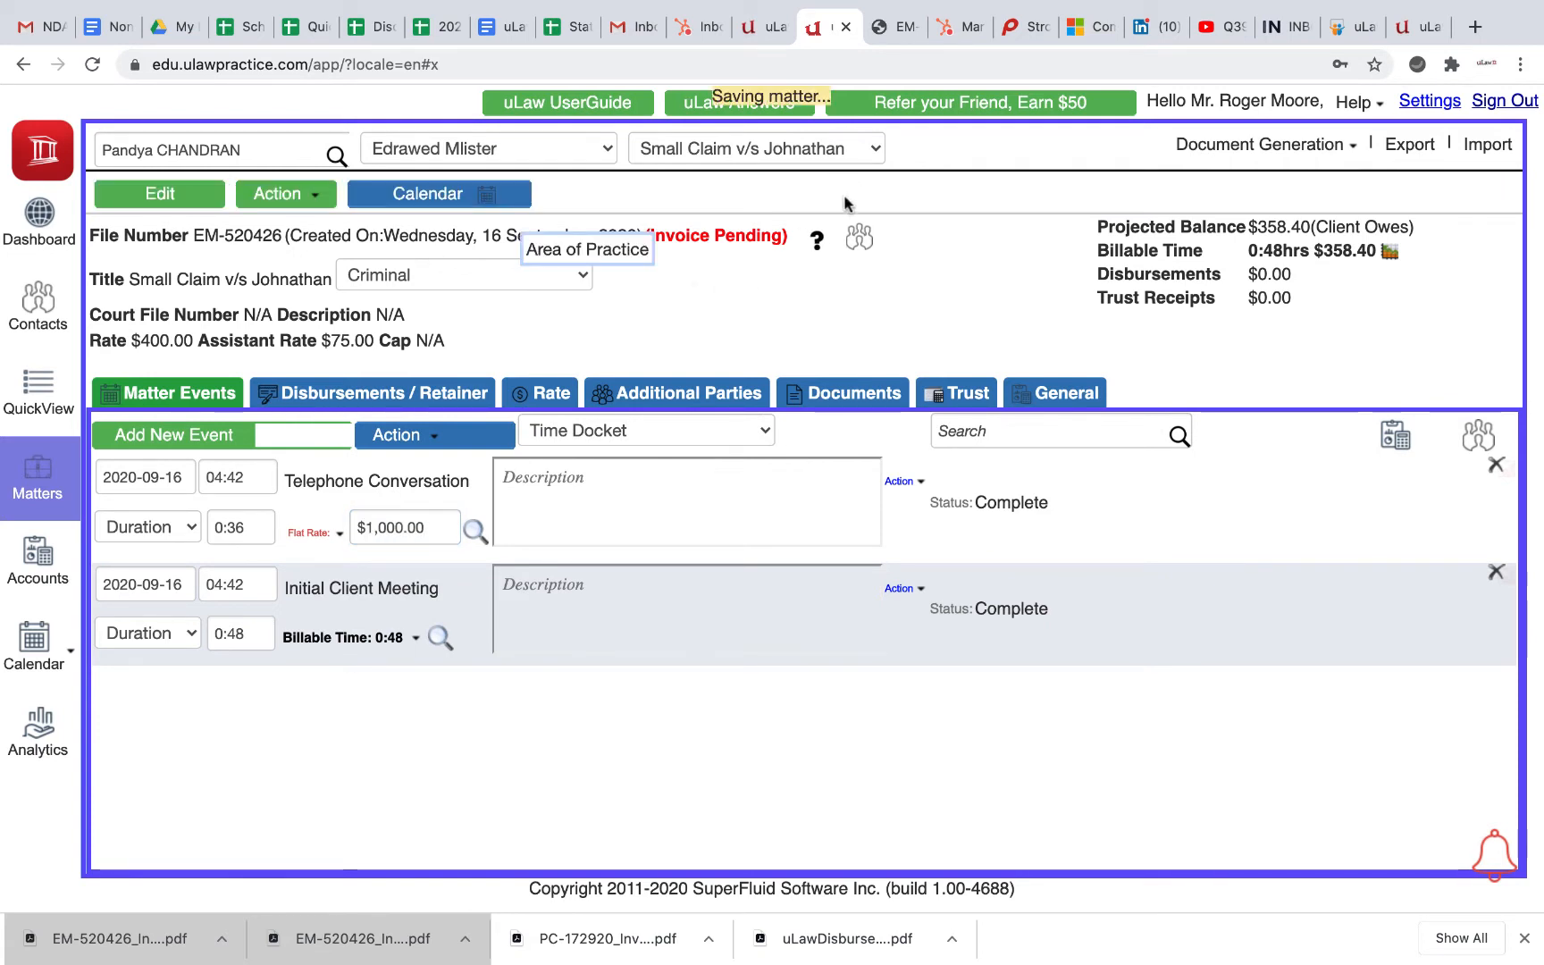
Step: Generate another Pre Bill preview and examine the flat-rate line item in its PDF
click(890, 202)
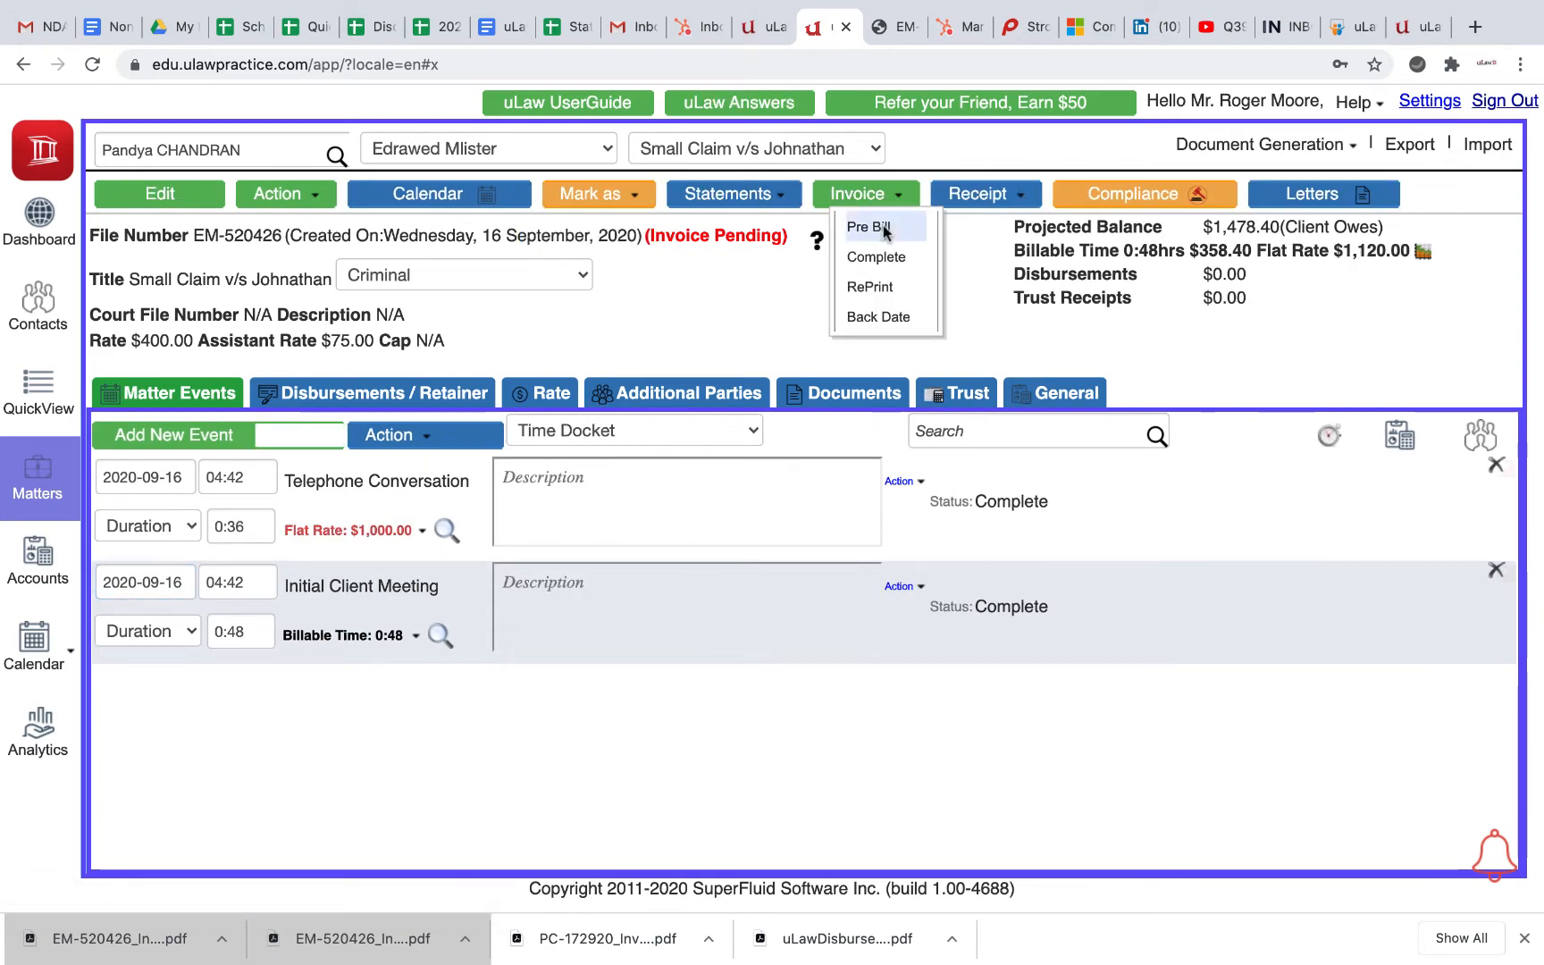
click(883, 229)
click(854, 747)
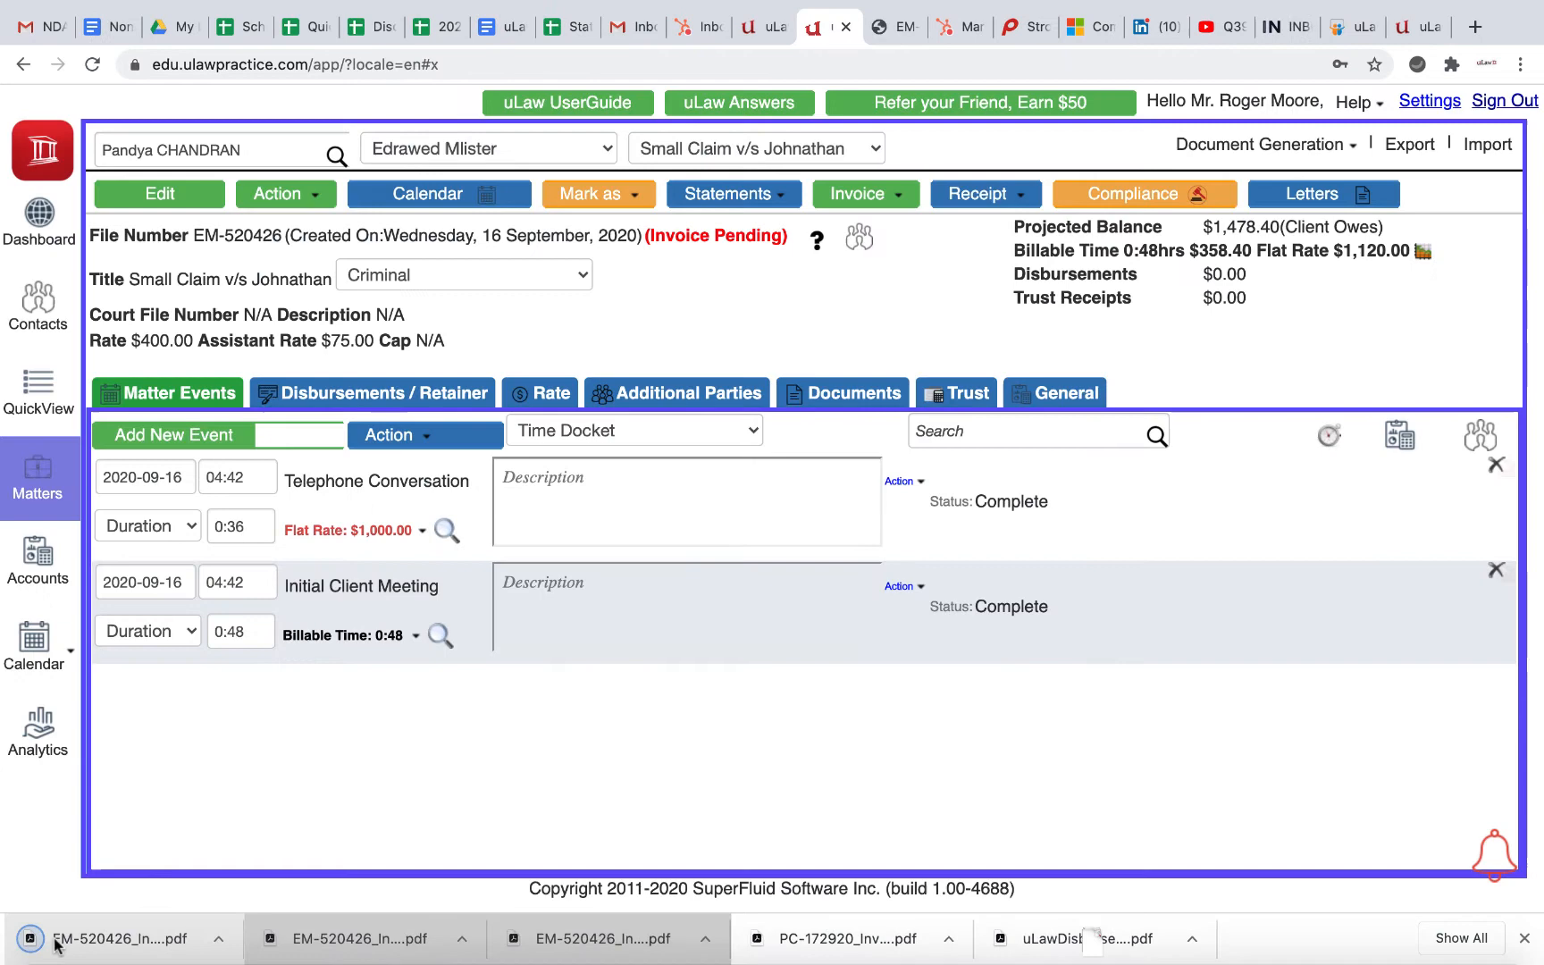
click(88, 942)
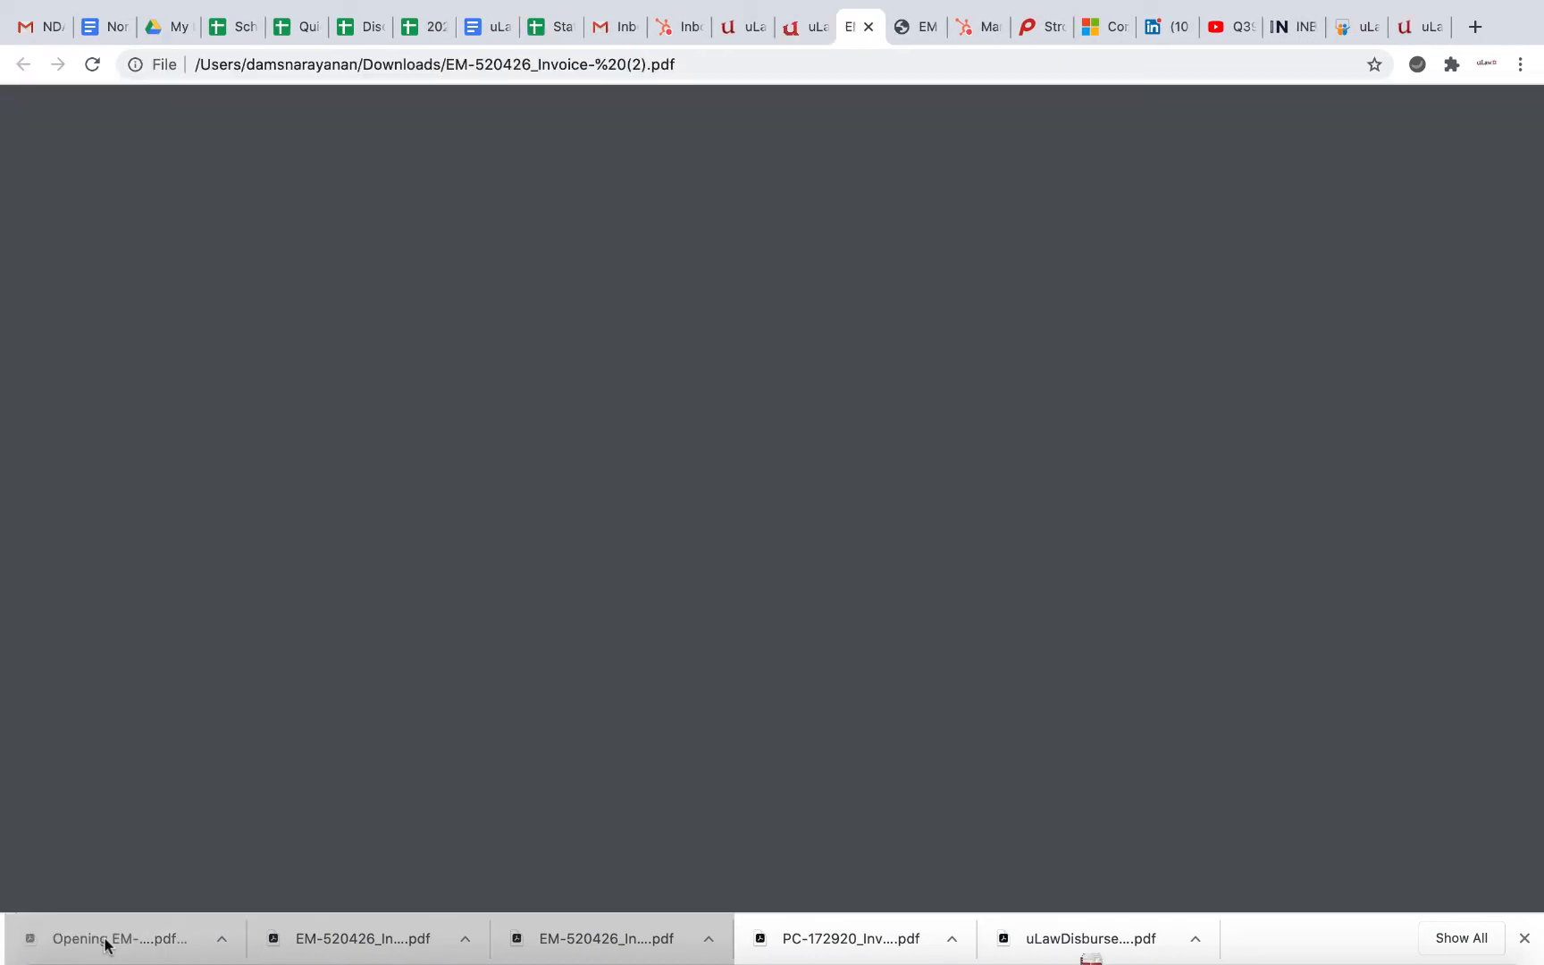
scroll(484, 758, down, 3)
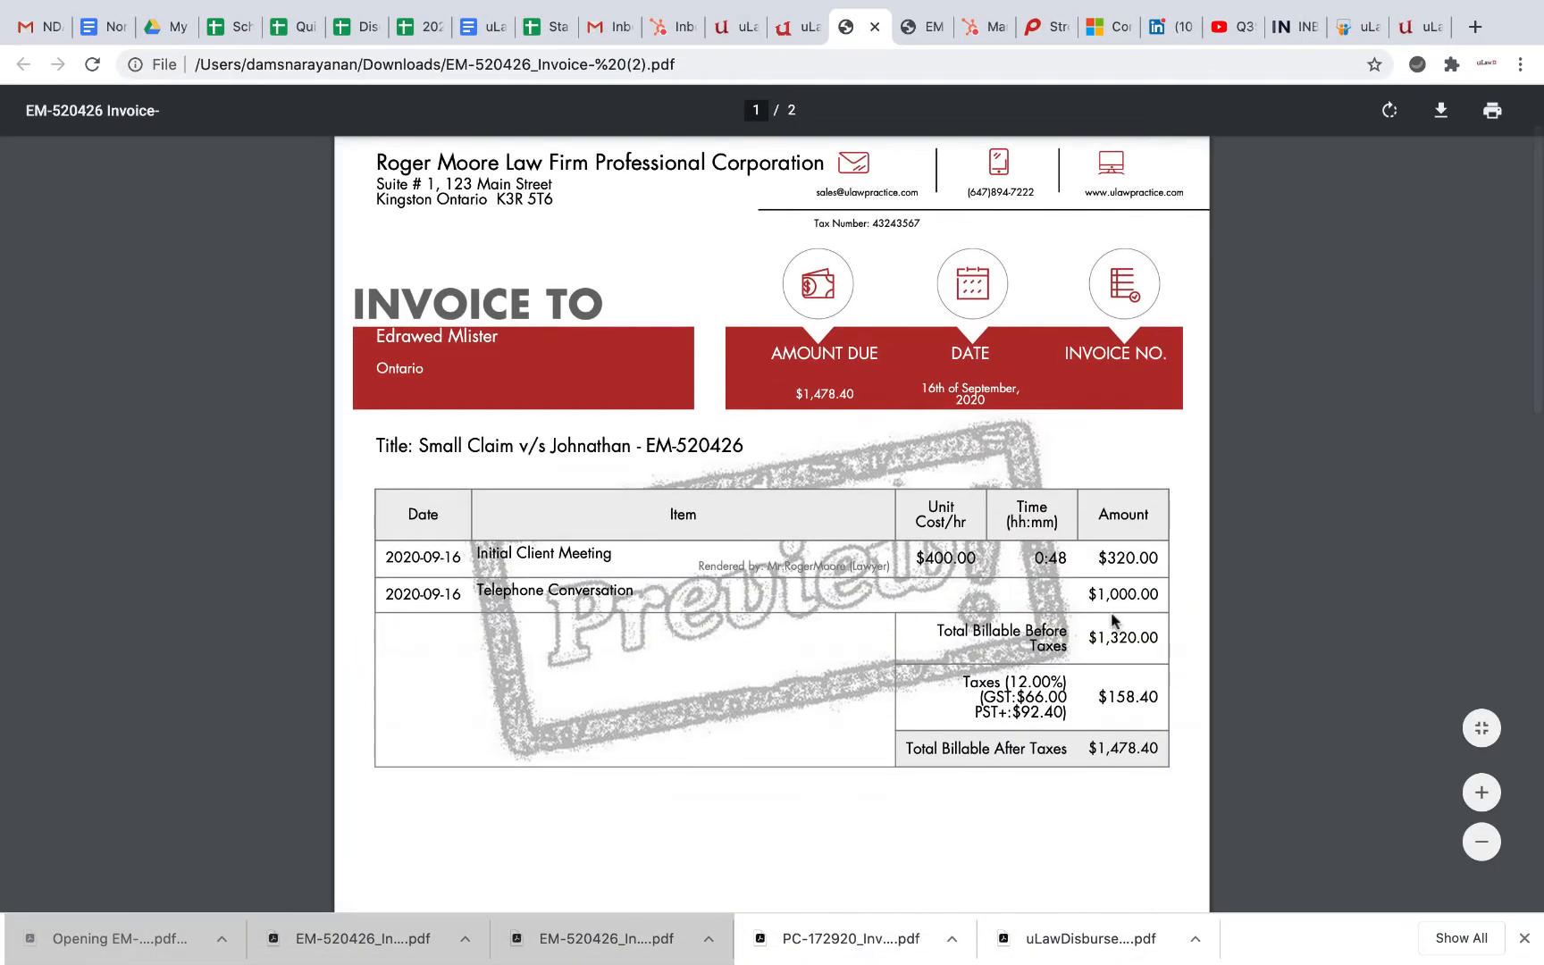
Step: Back in the matter, turn off the Telephone Conversation's Flat Rate, leaving its billable time blank, and save
click(791, 27)
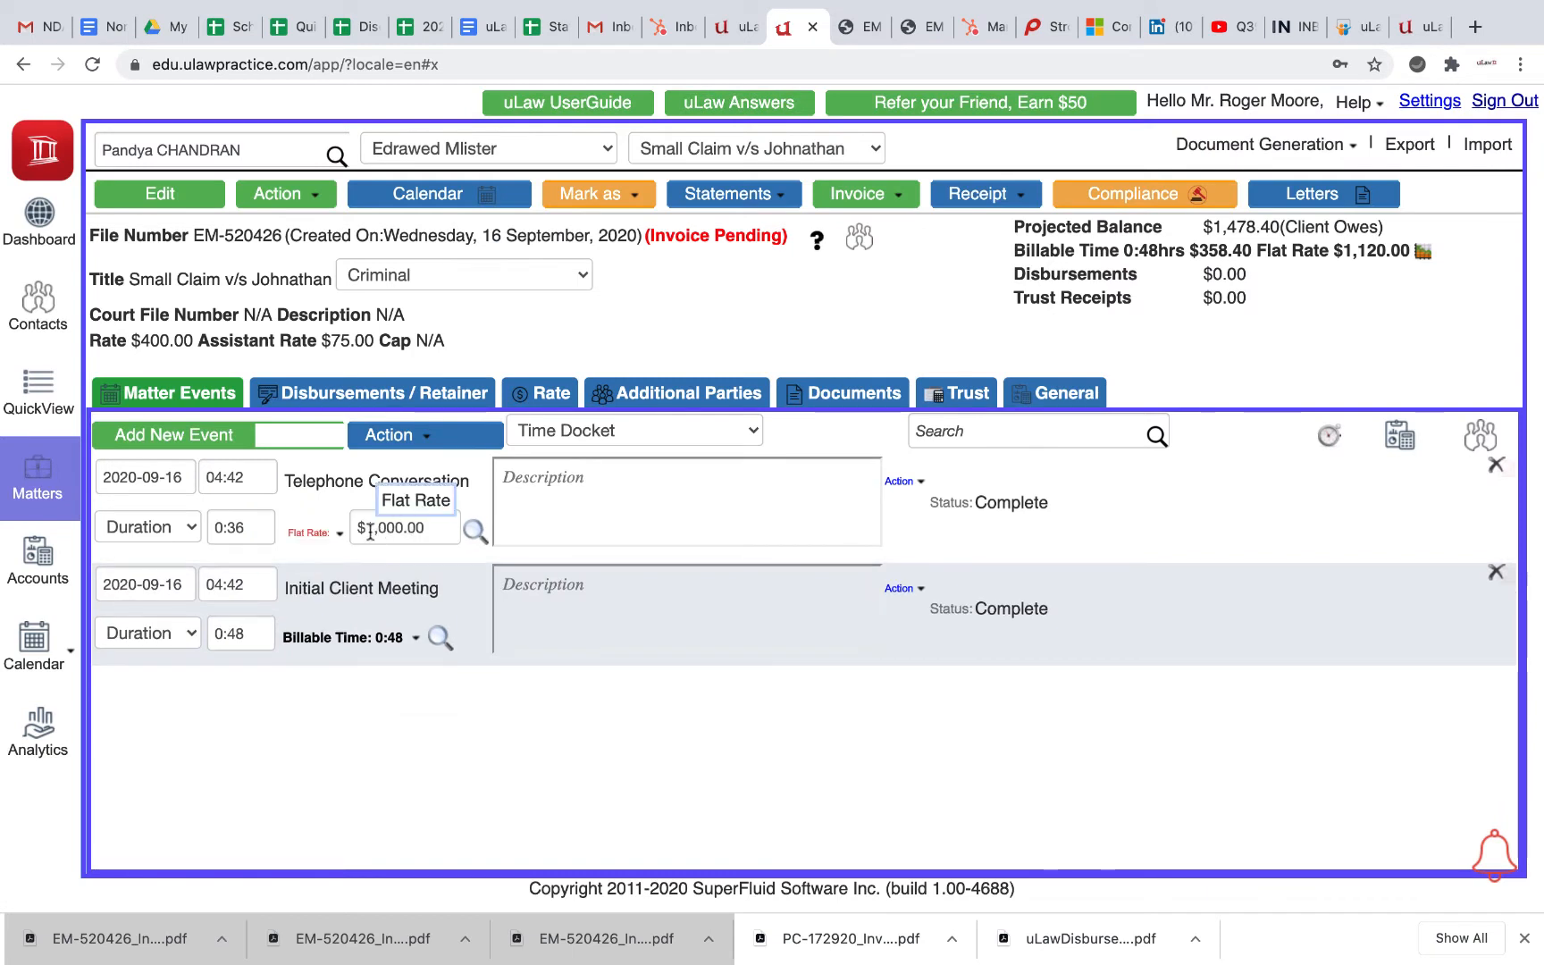
click(331, 533)
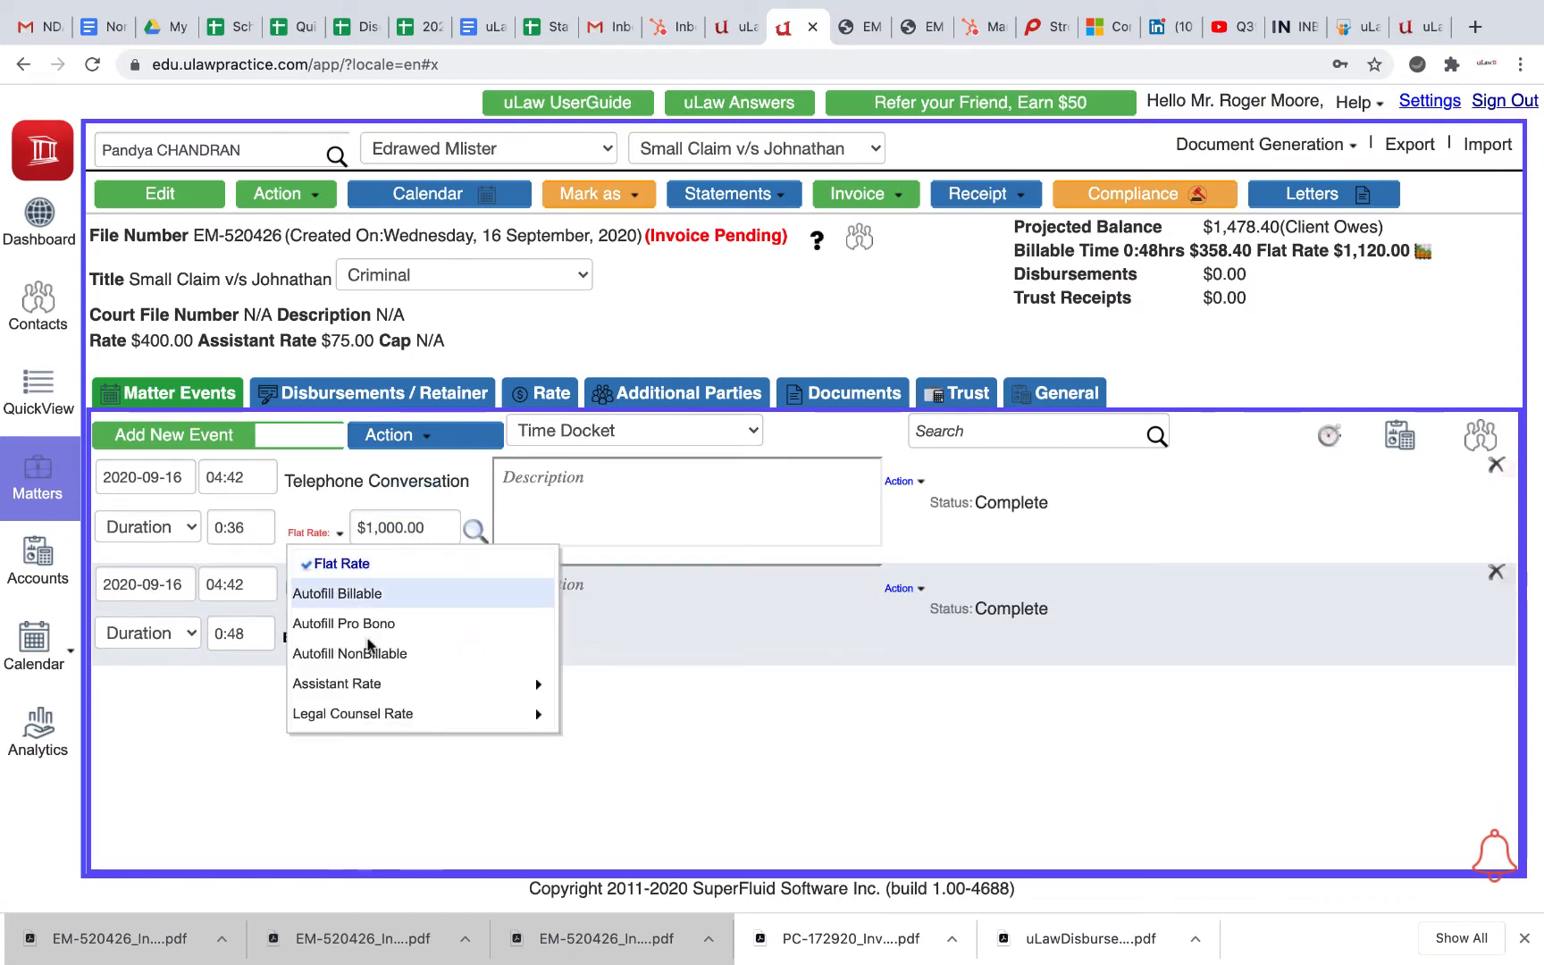
click(341, 561)
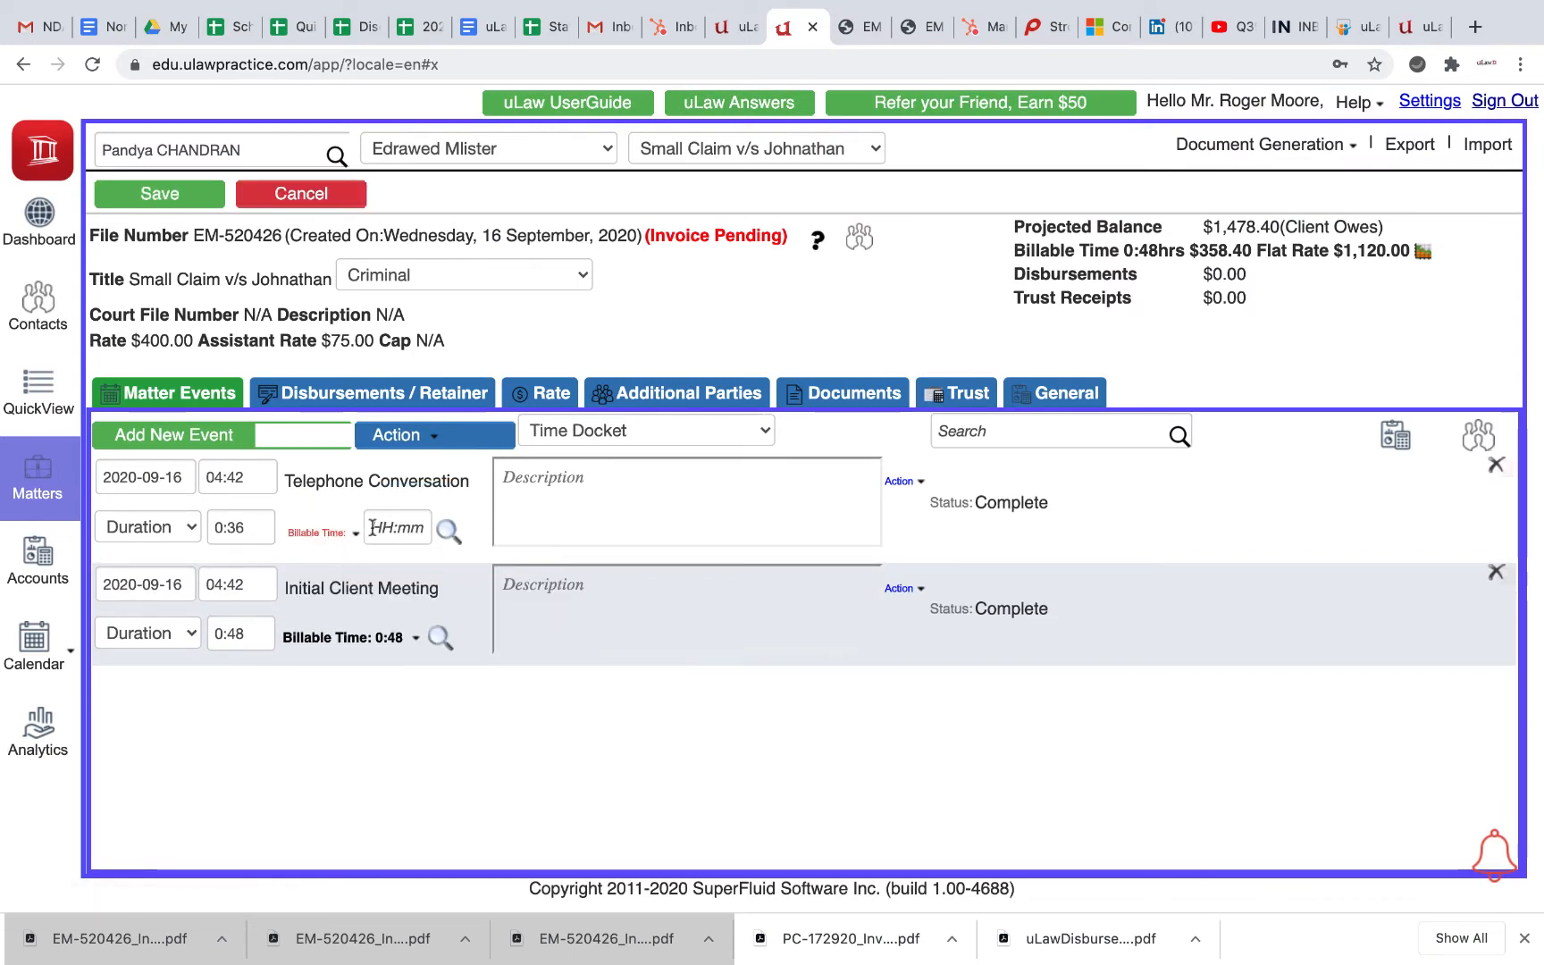
click(159, 194)
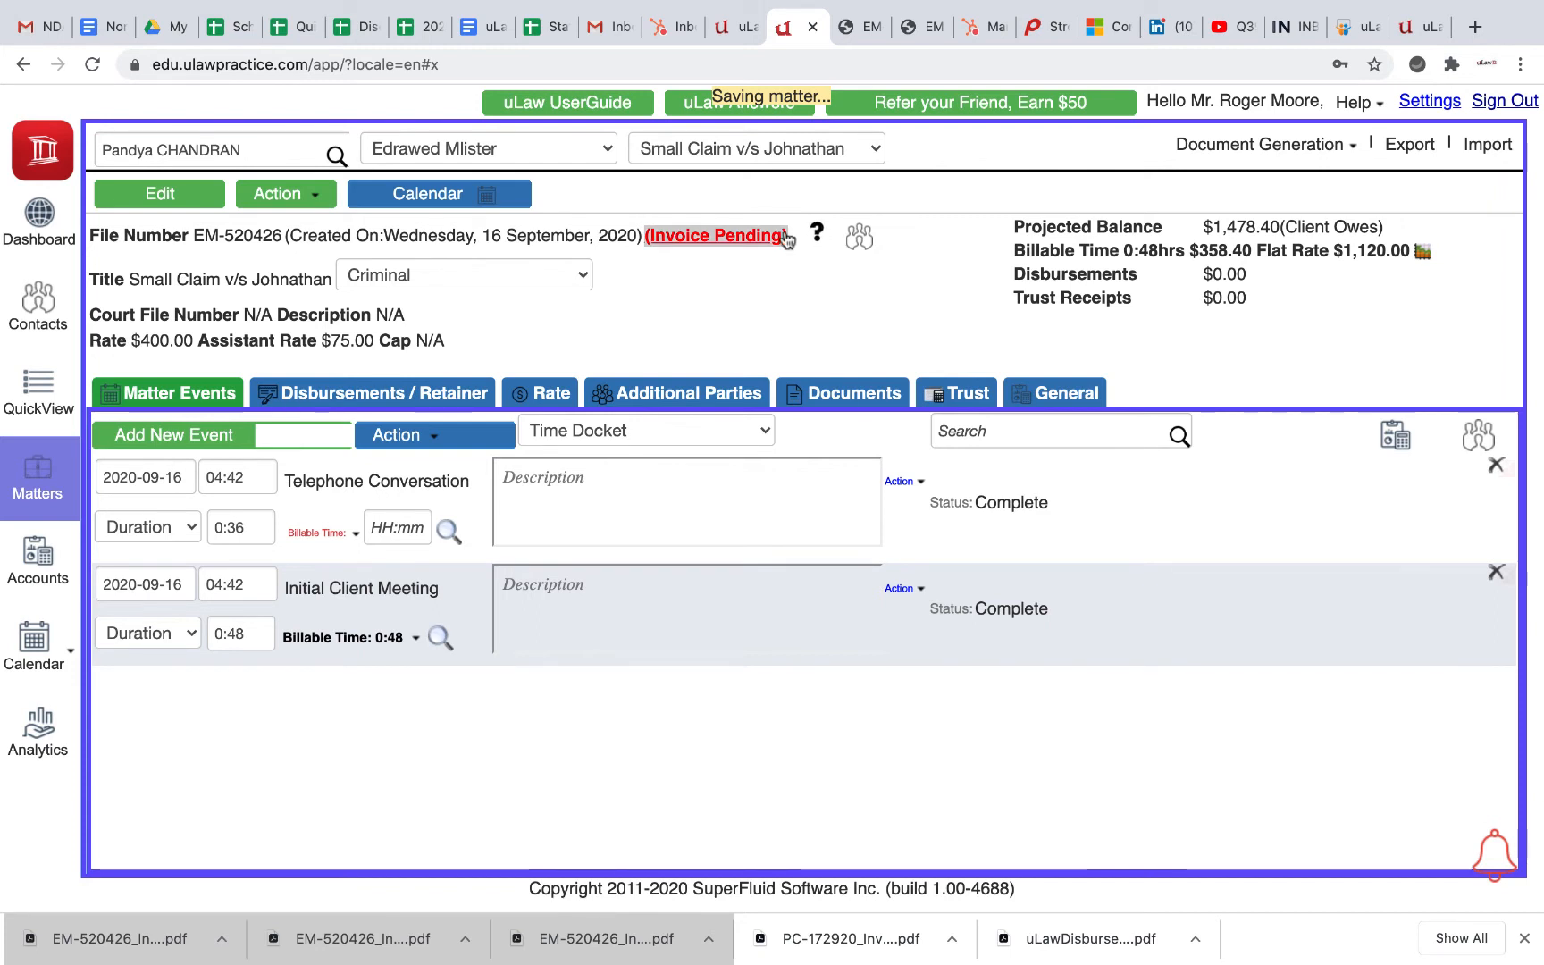
Step: Generate a Pre Bill preview with the default settings and examine in its PDF which events are listed
click(862, 193)
click(857, 221)
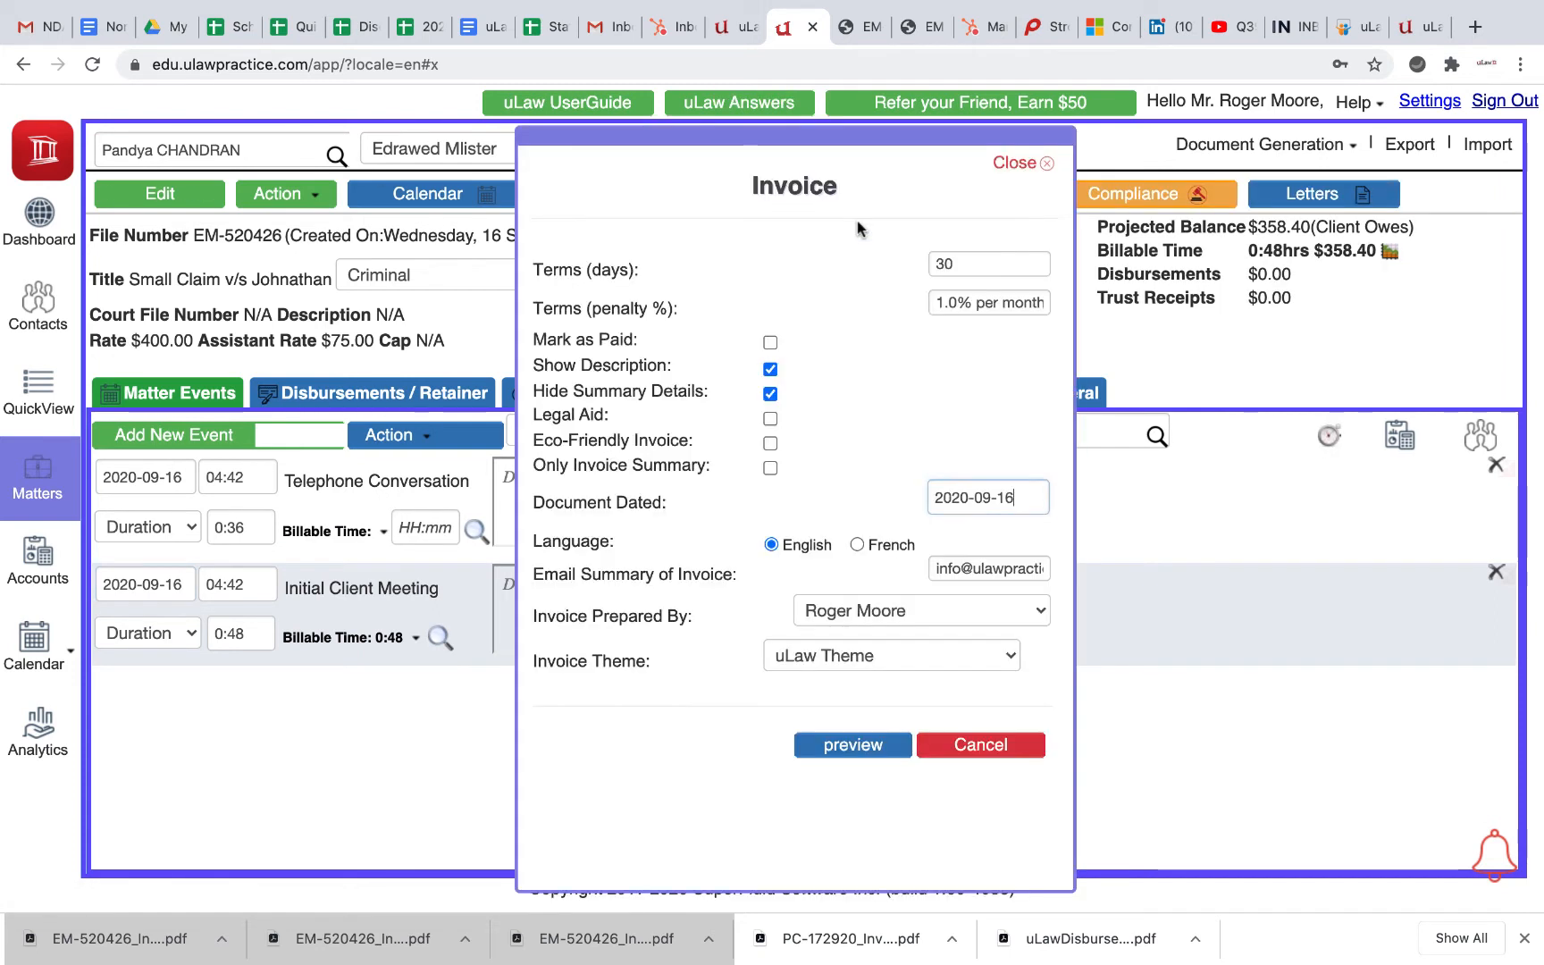
click(863, 745)
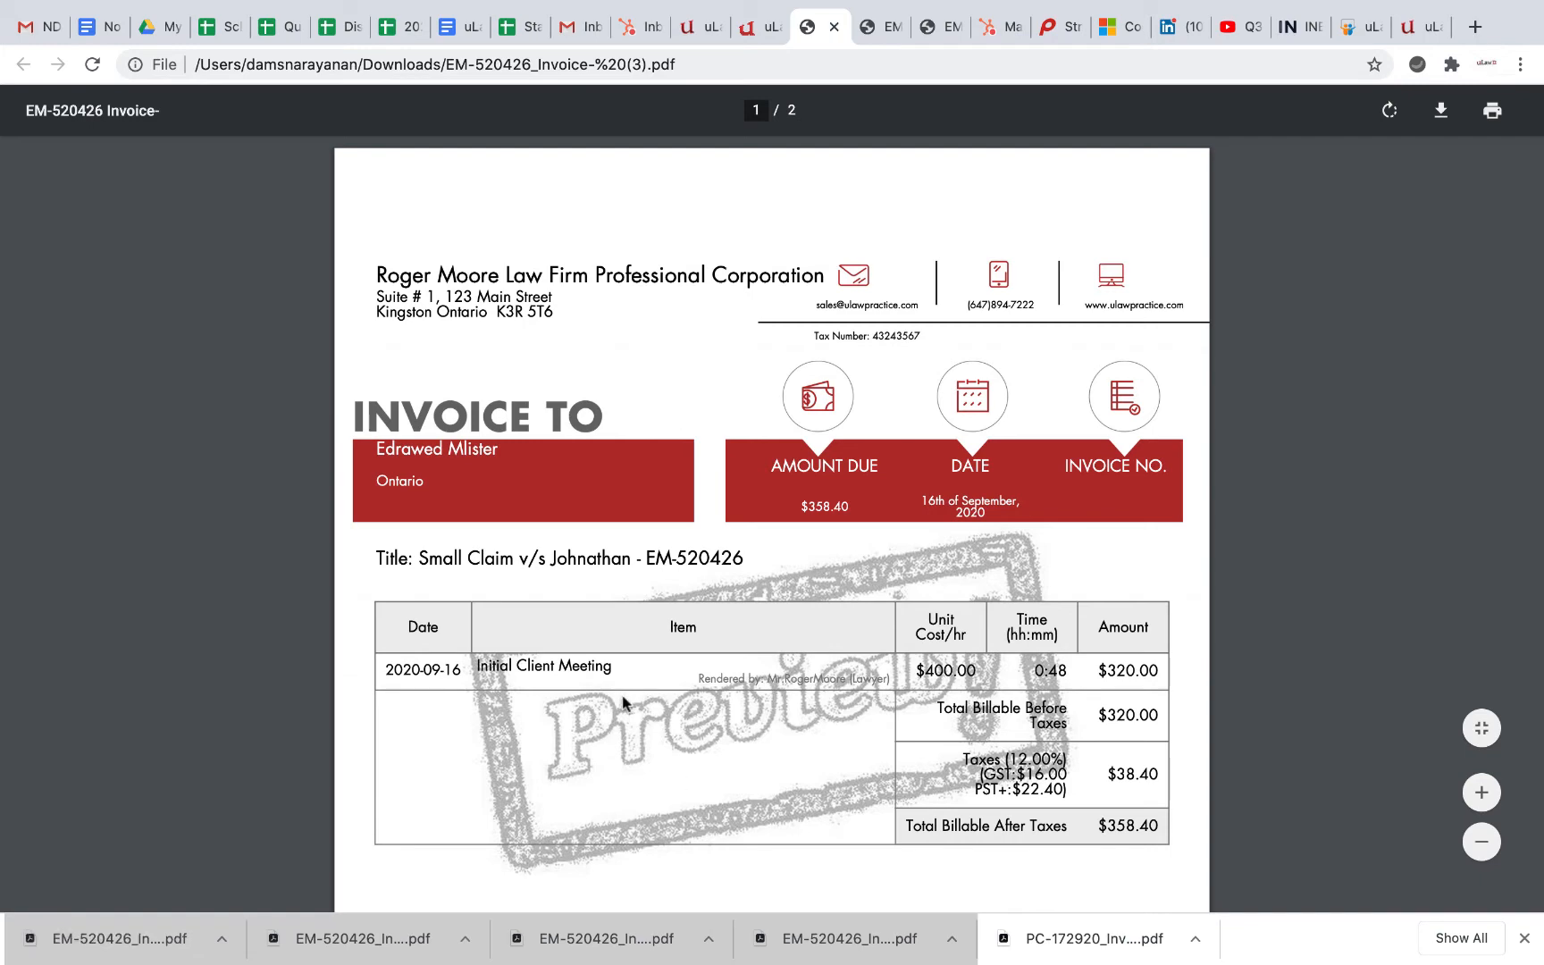
Step: In the matter, set the Telephone Conversation's billable time to 1:12 and the Initial Client Meeting's date to 2020-09-14, and save
click(765, 35)
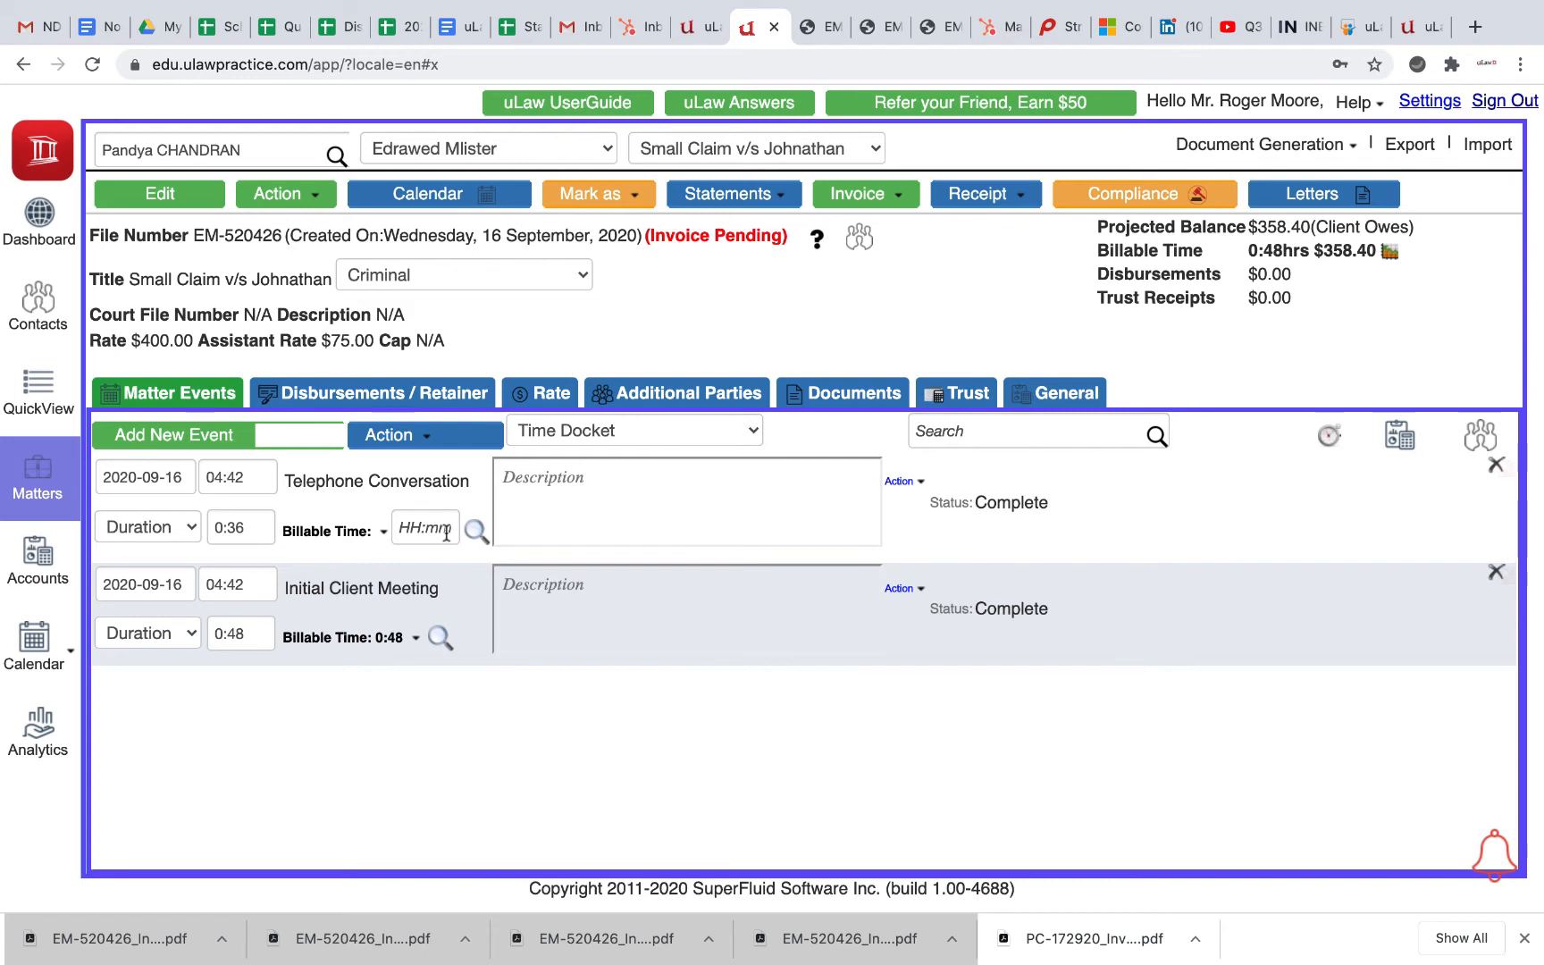
click(898, 196)
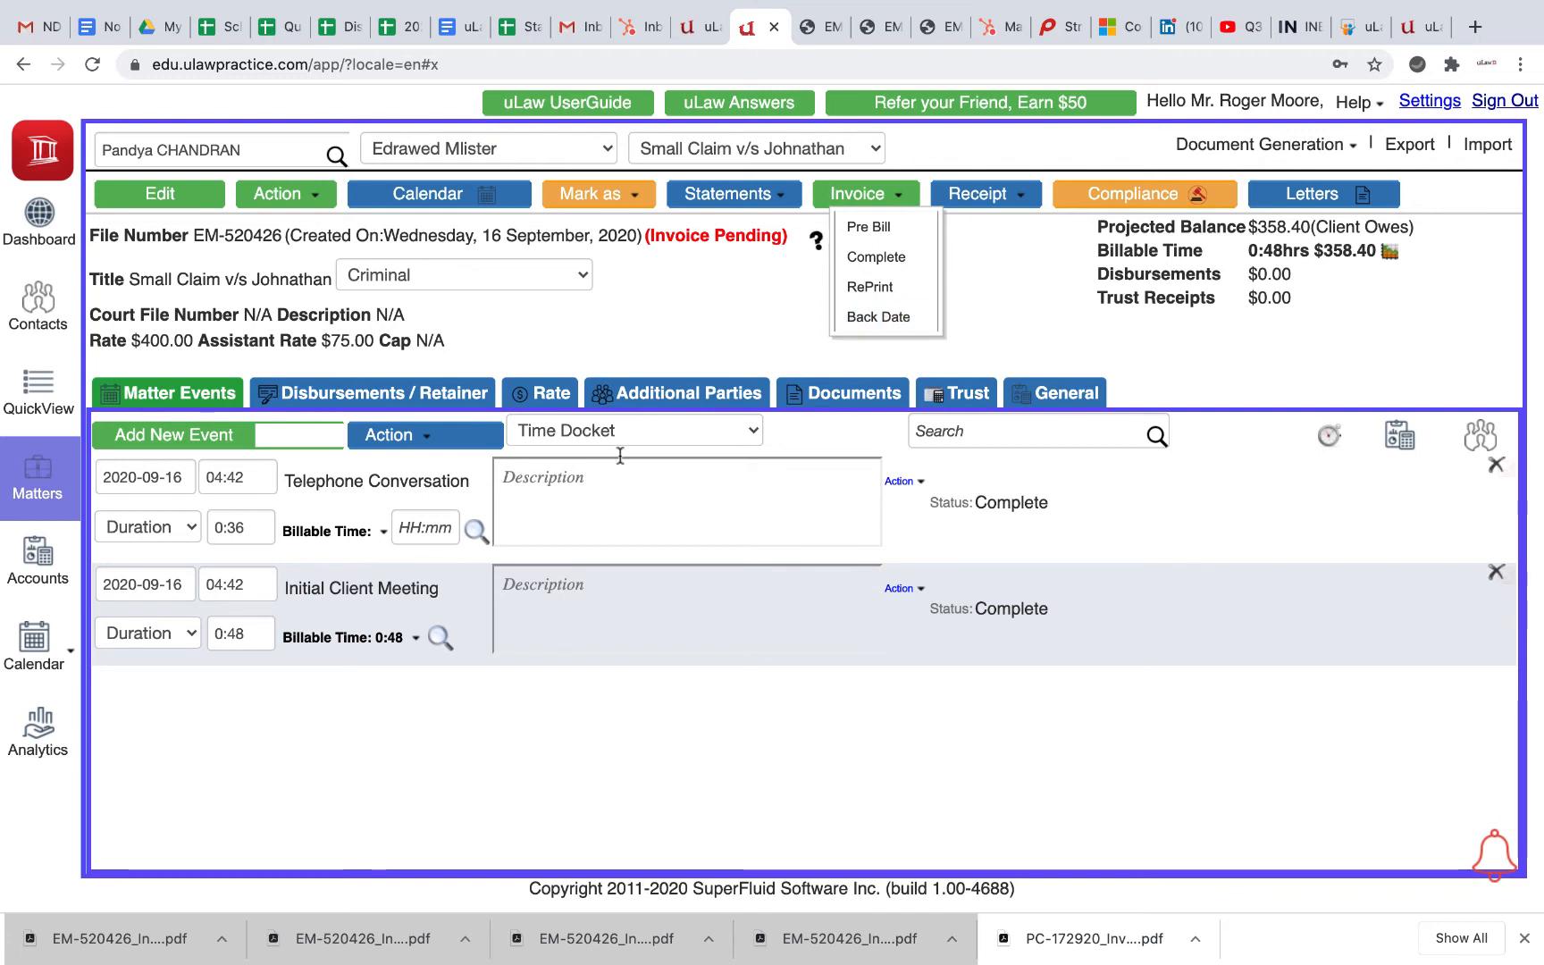
click(434, 525)
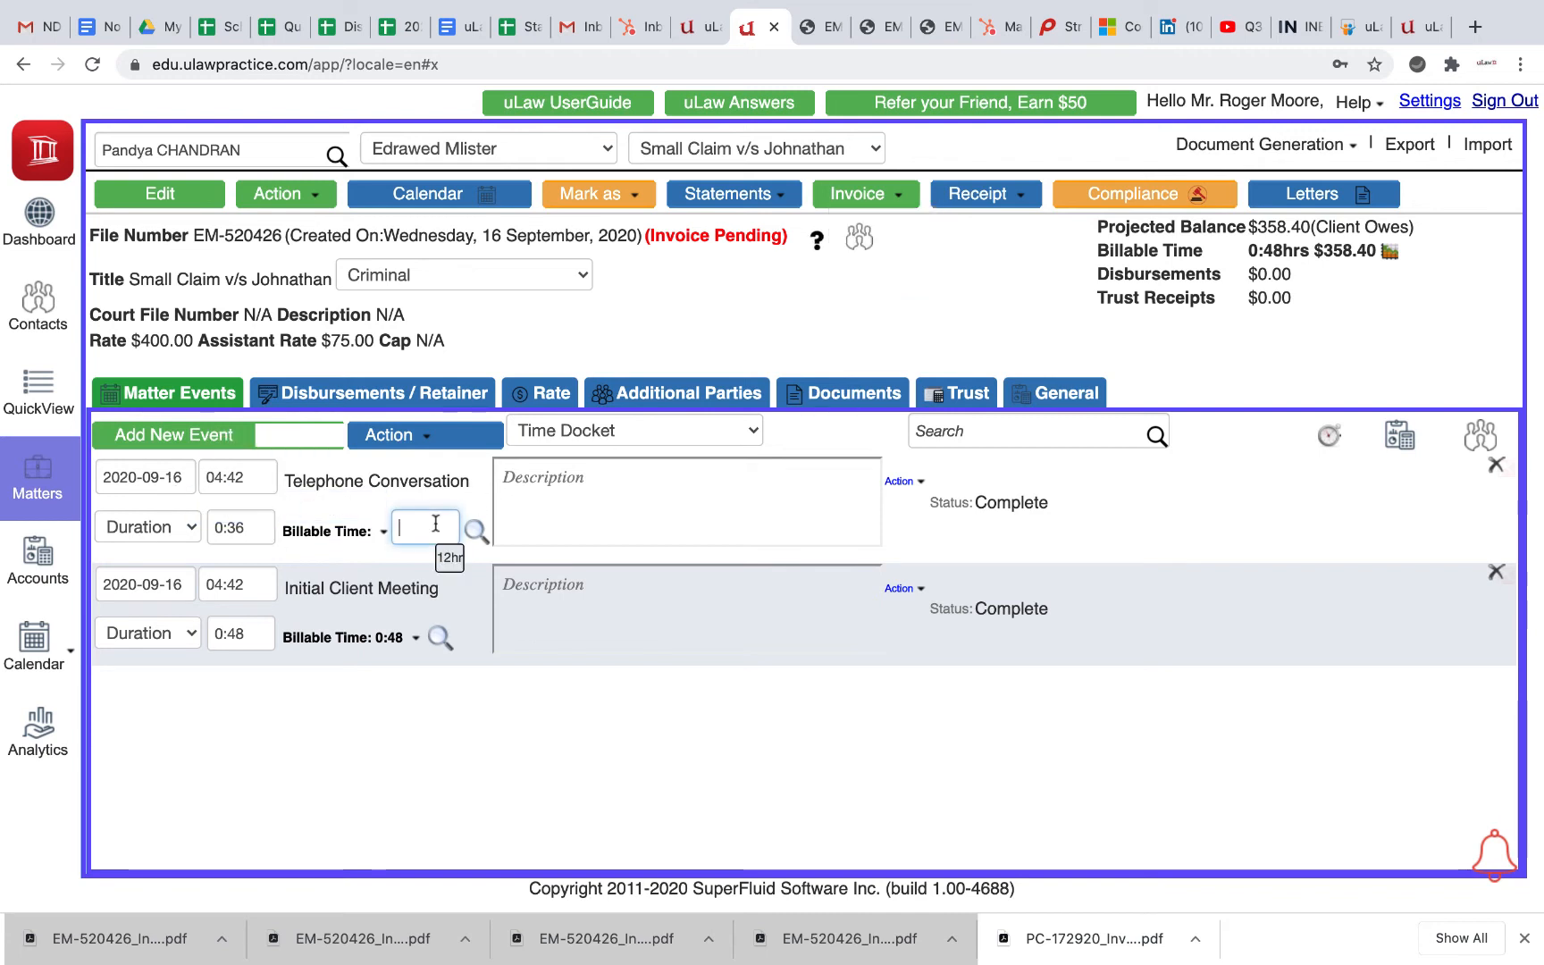
text(1:12)
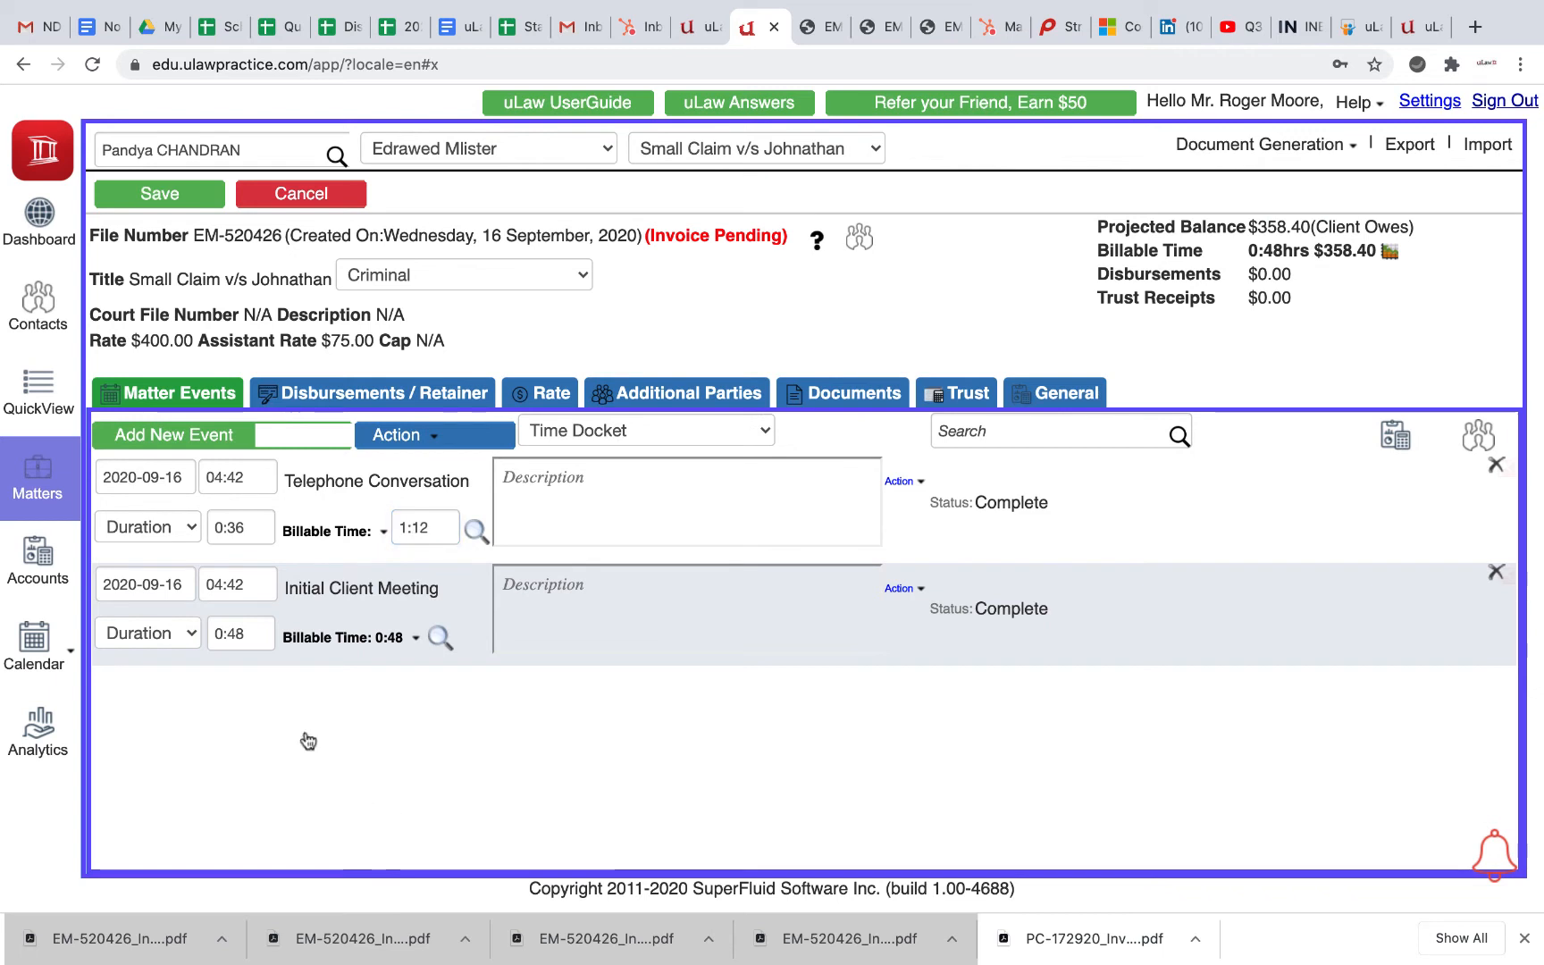
click(170, 590)
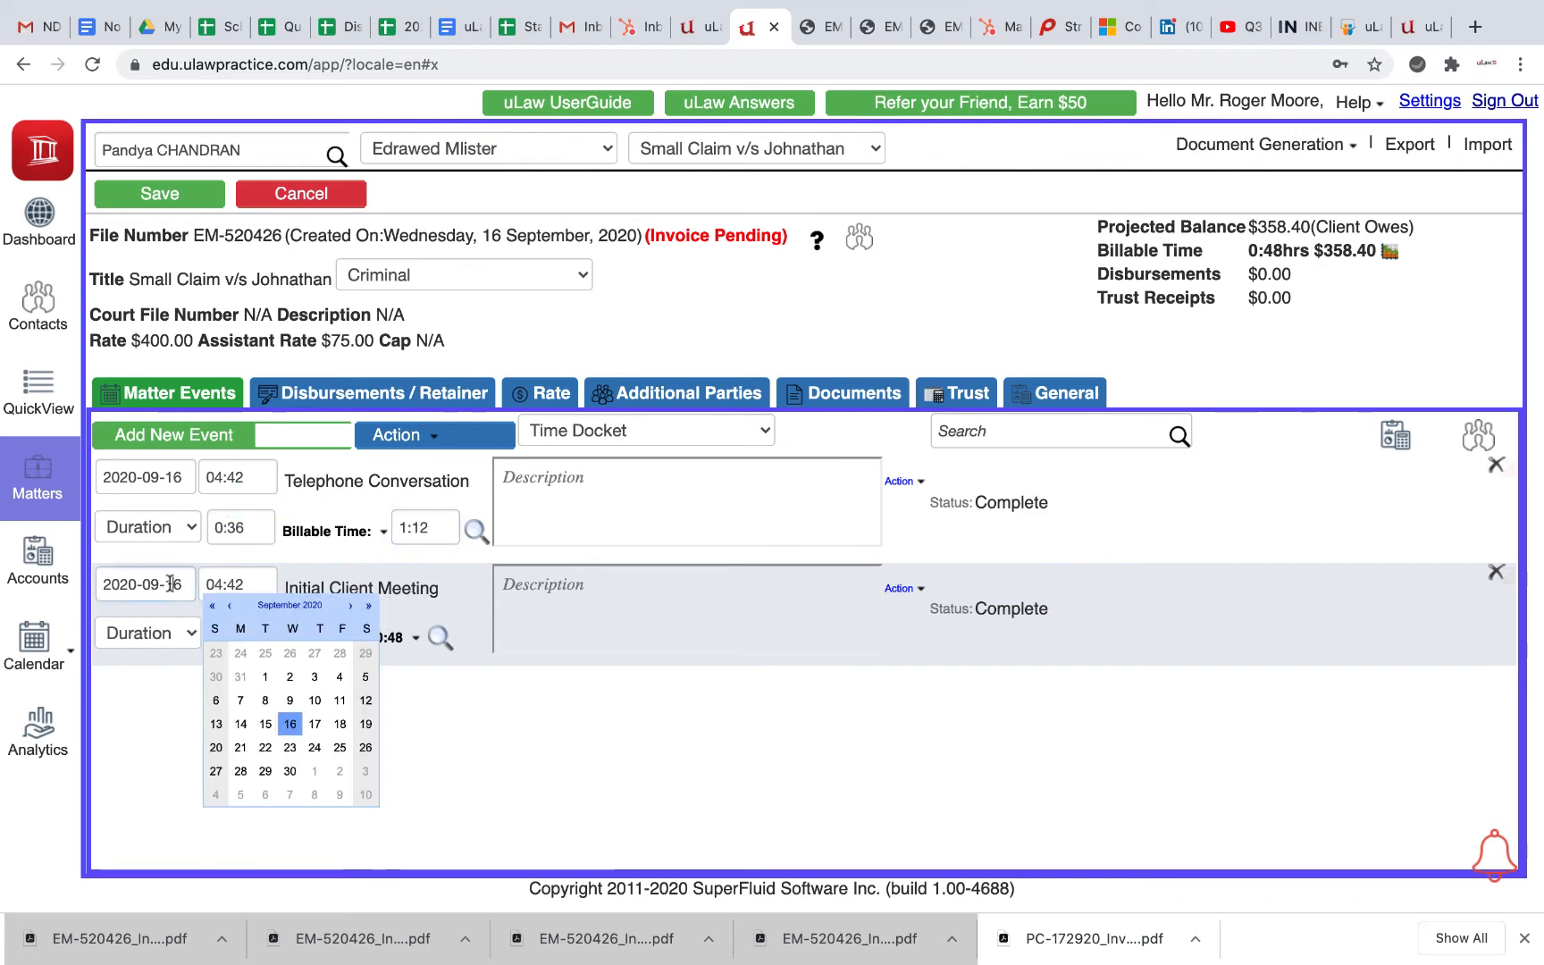
click(239, 726)
click(159, 199)
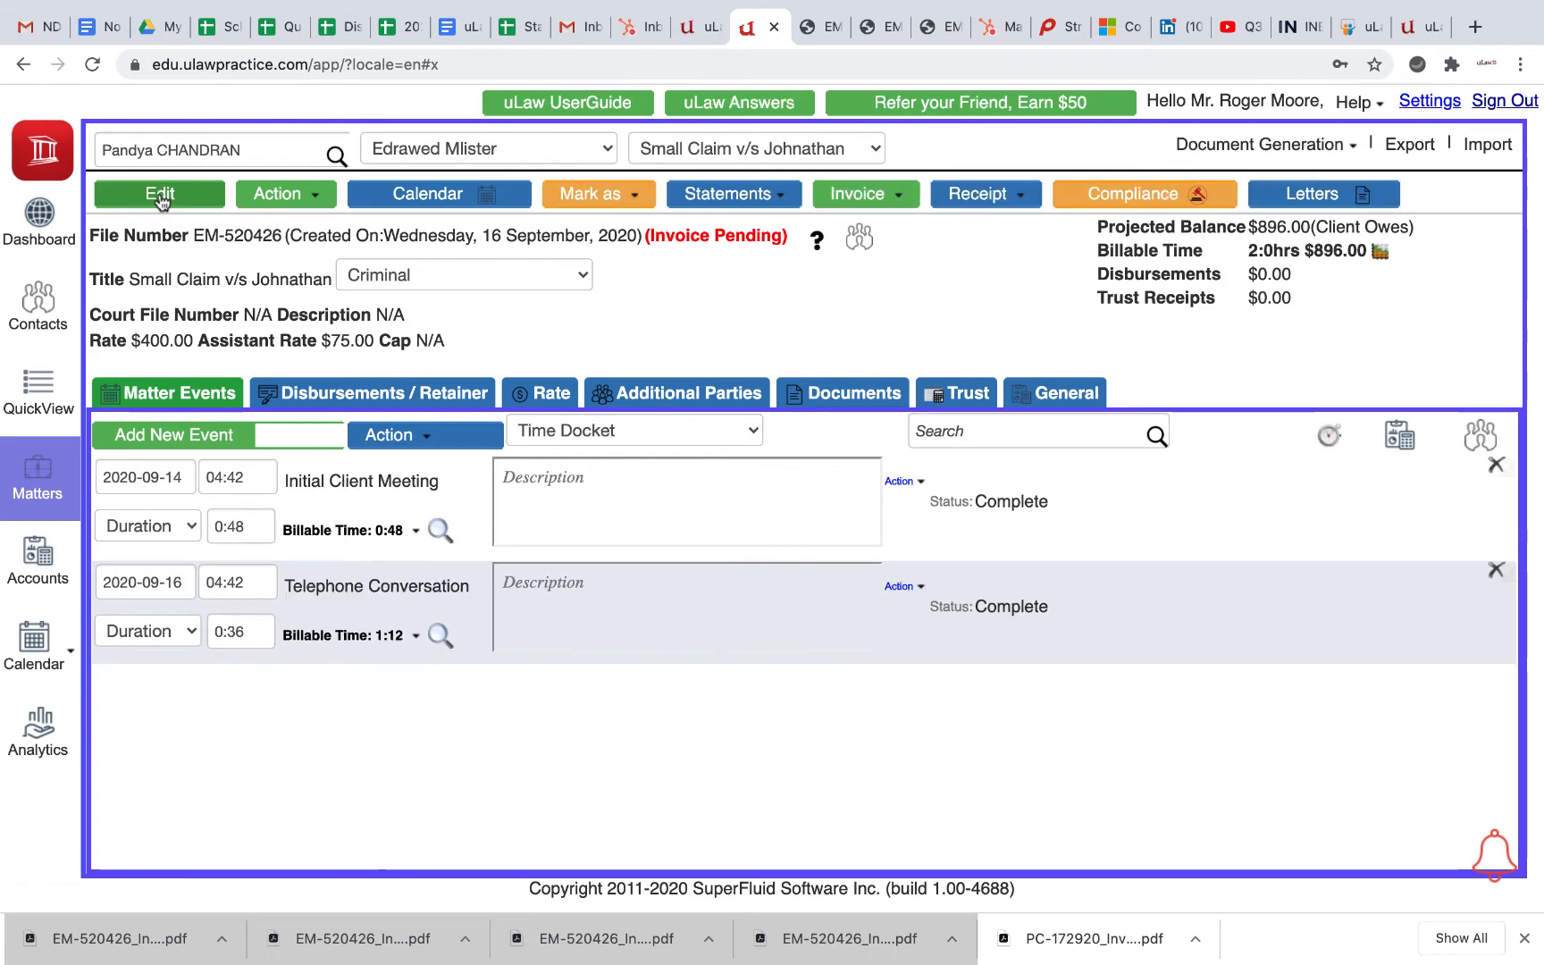
Step: Start a Back Date invoice with both the document date and the back date set to 2020-09-15
click(849, 195)
click(871, 318)
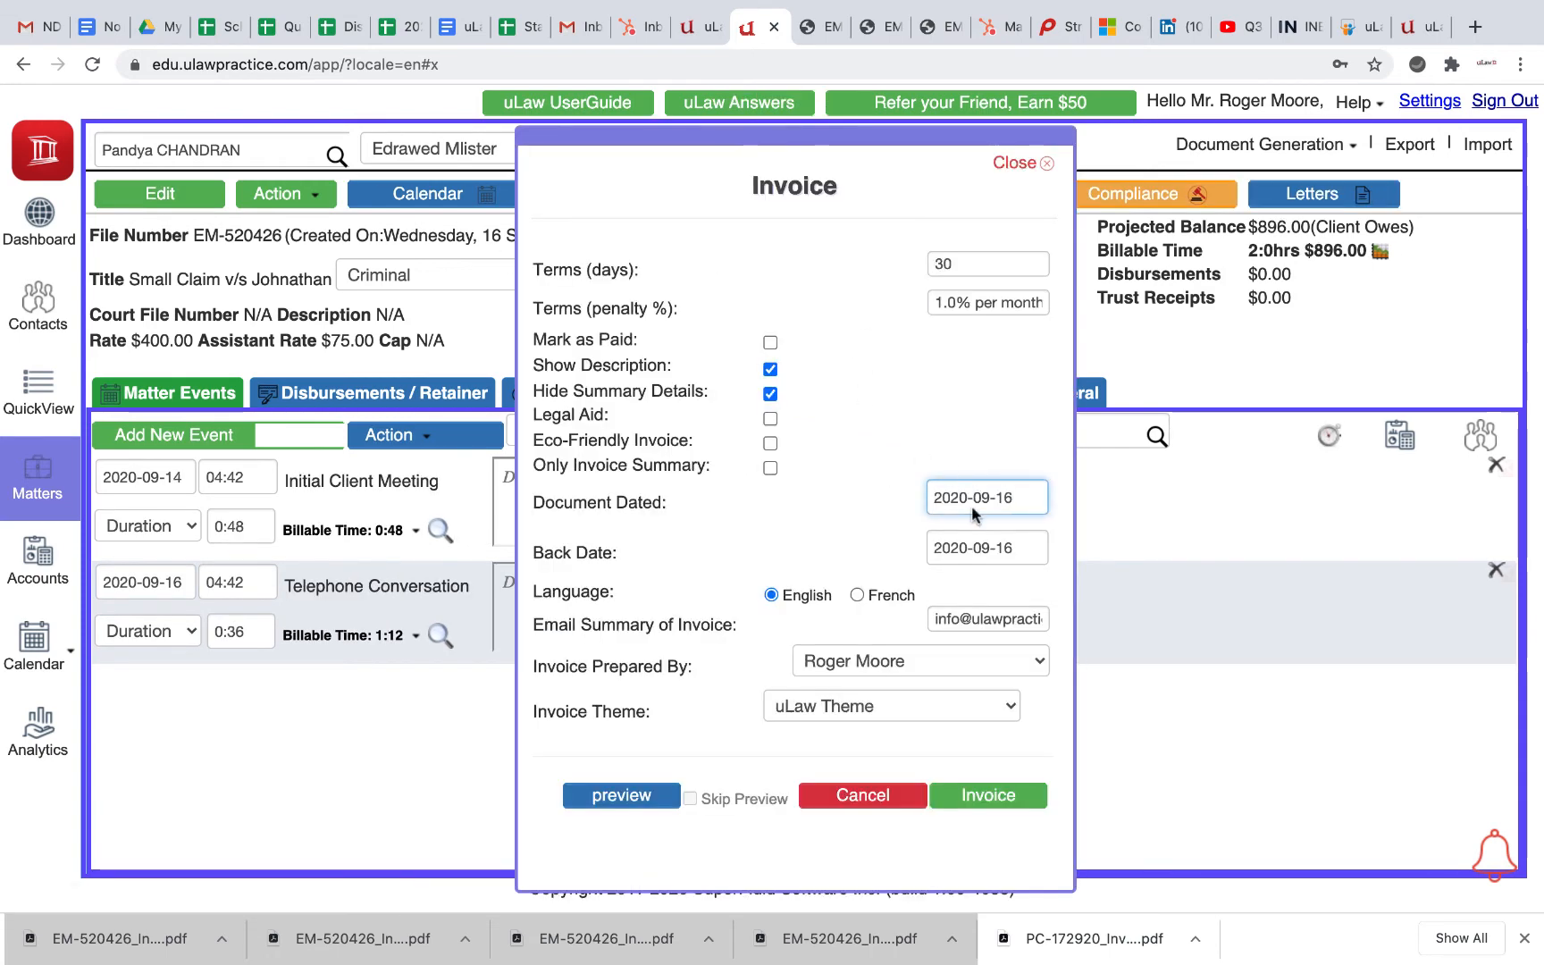
click(982, 546)
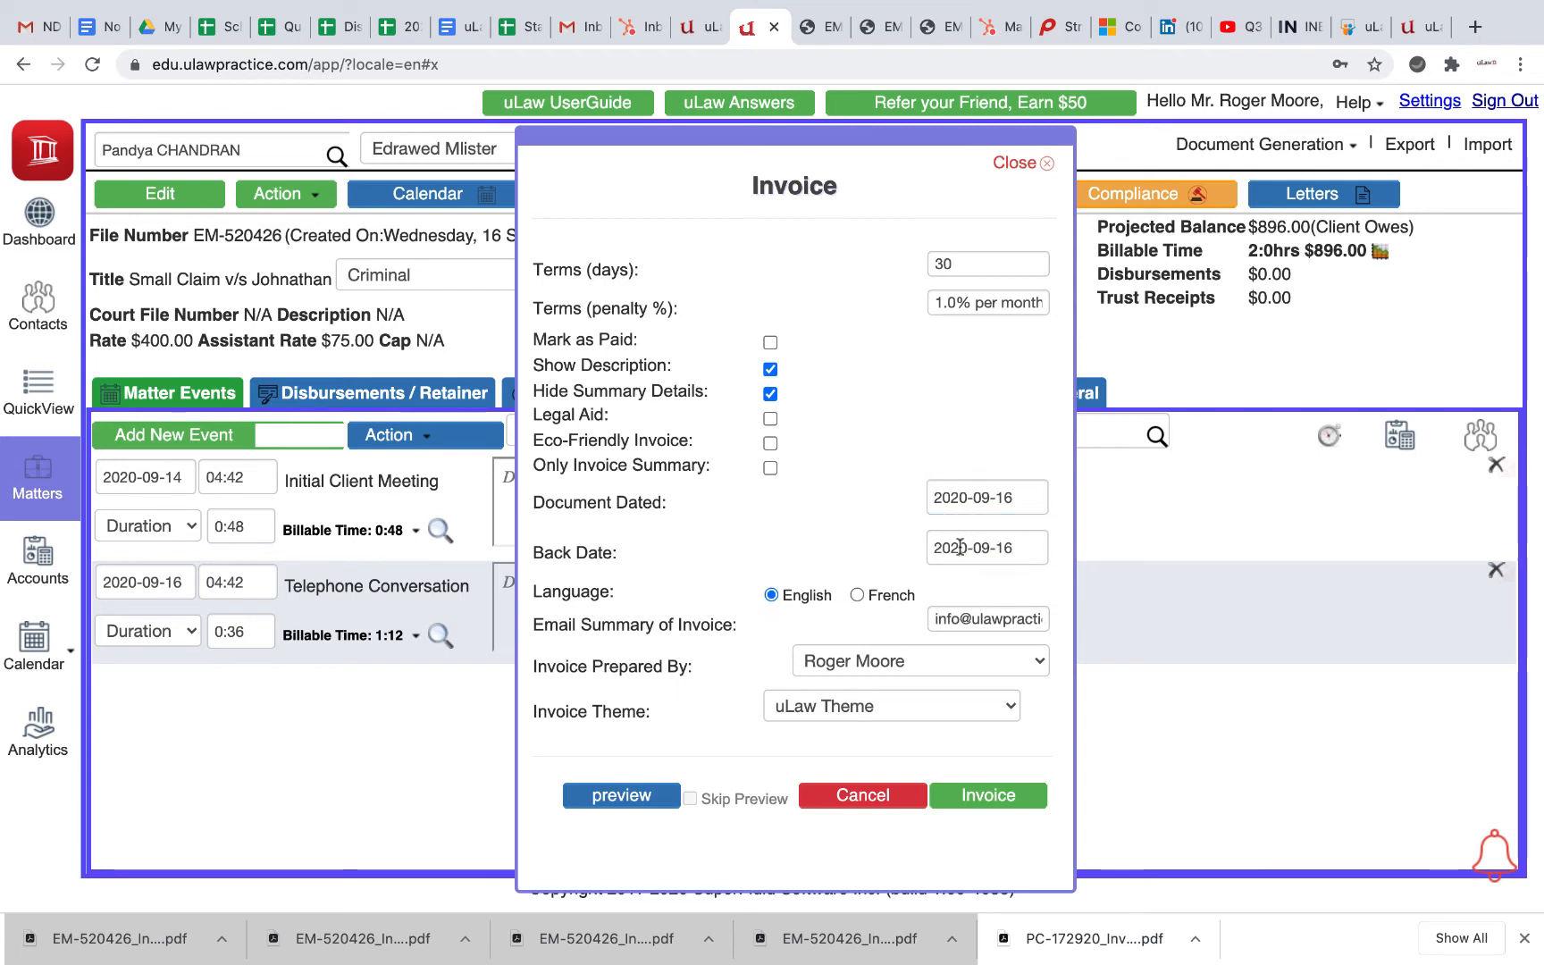
click(959, 547)
click(1097, 695)
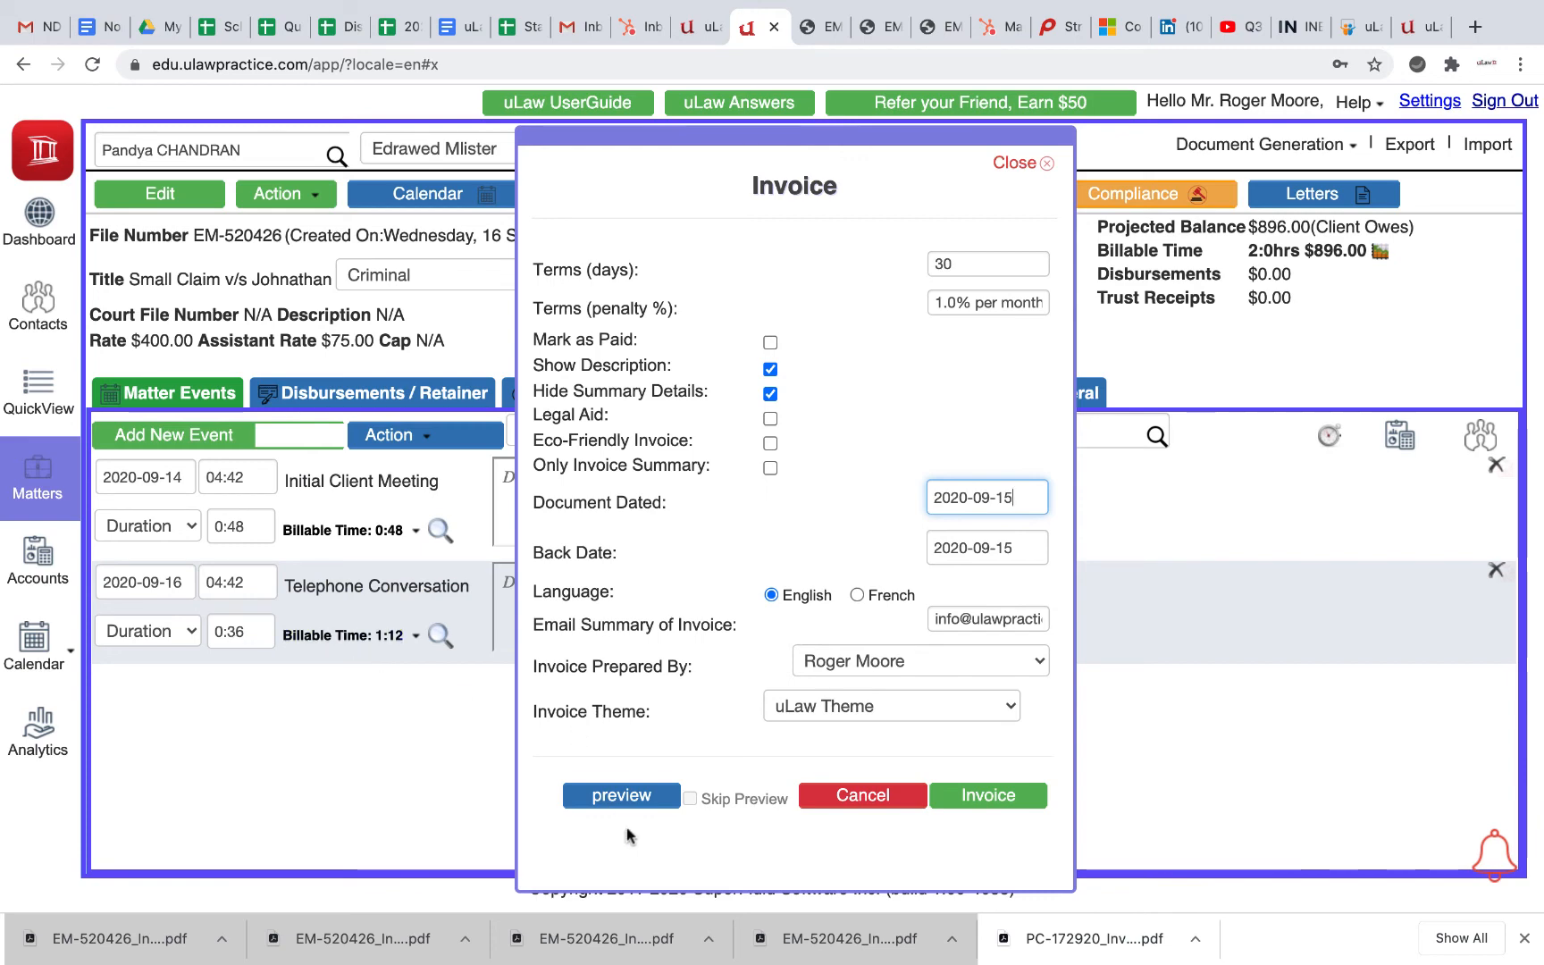
Step: Preview the back-dated invoice and examine in its PDF which events fall within the cutoff date
click(623, 795)
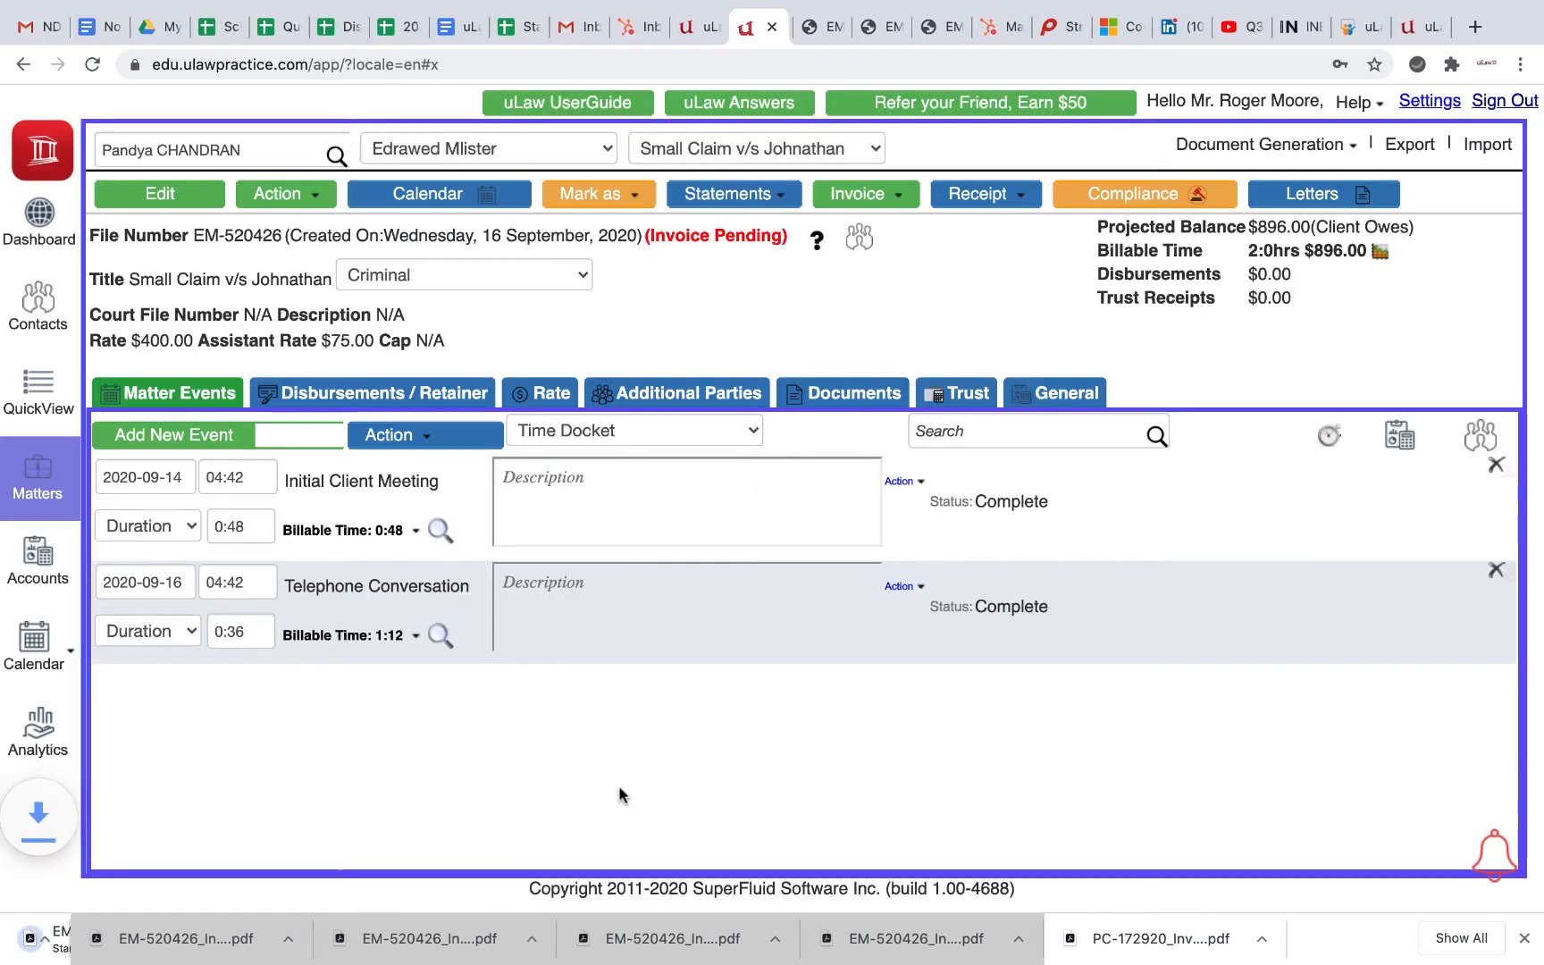
click(136, 936)
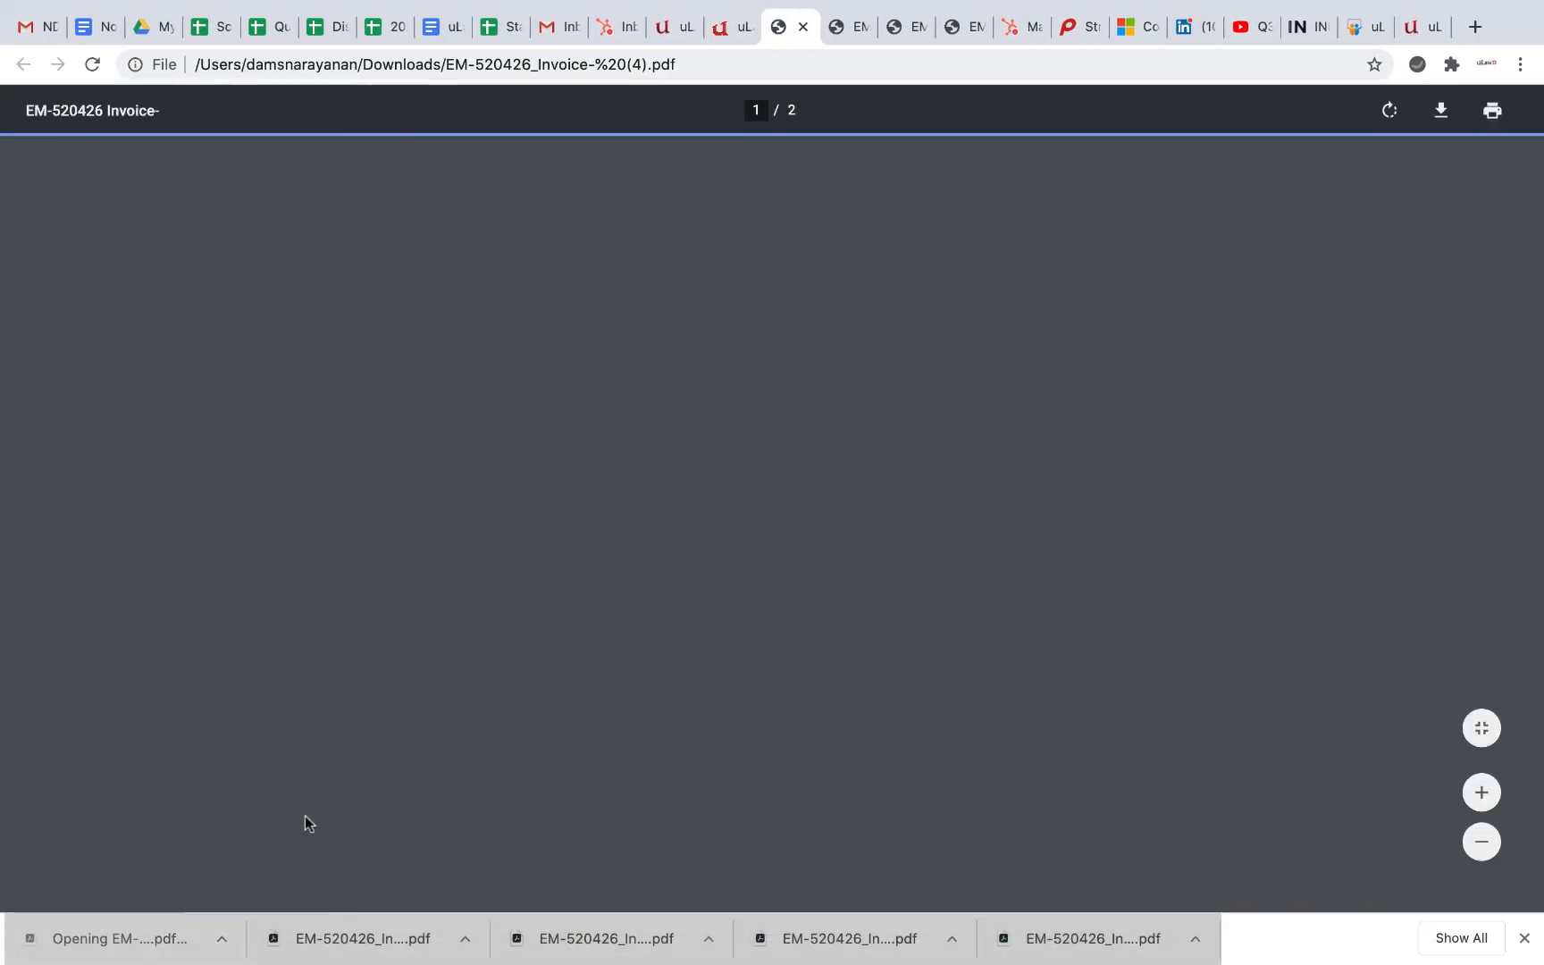
scroll(623, 673, down, 3)
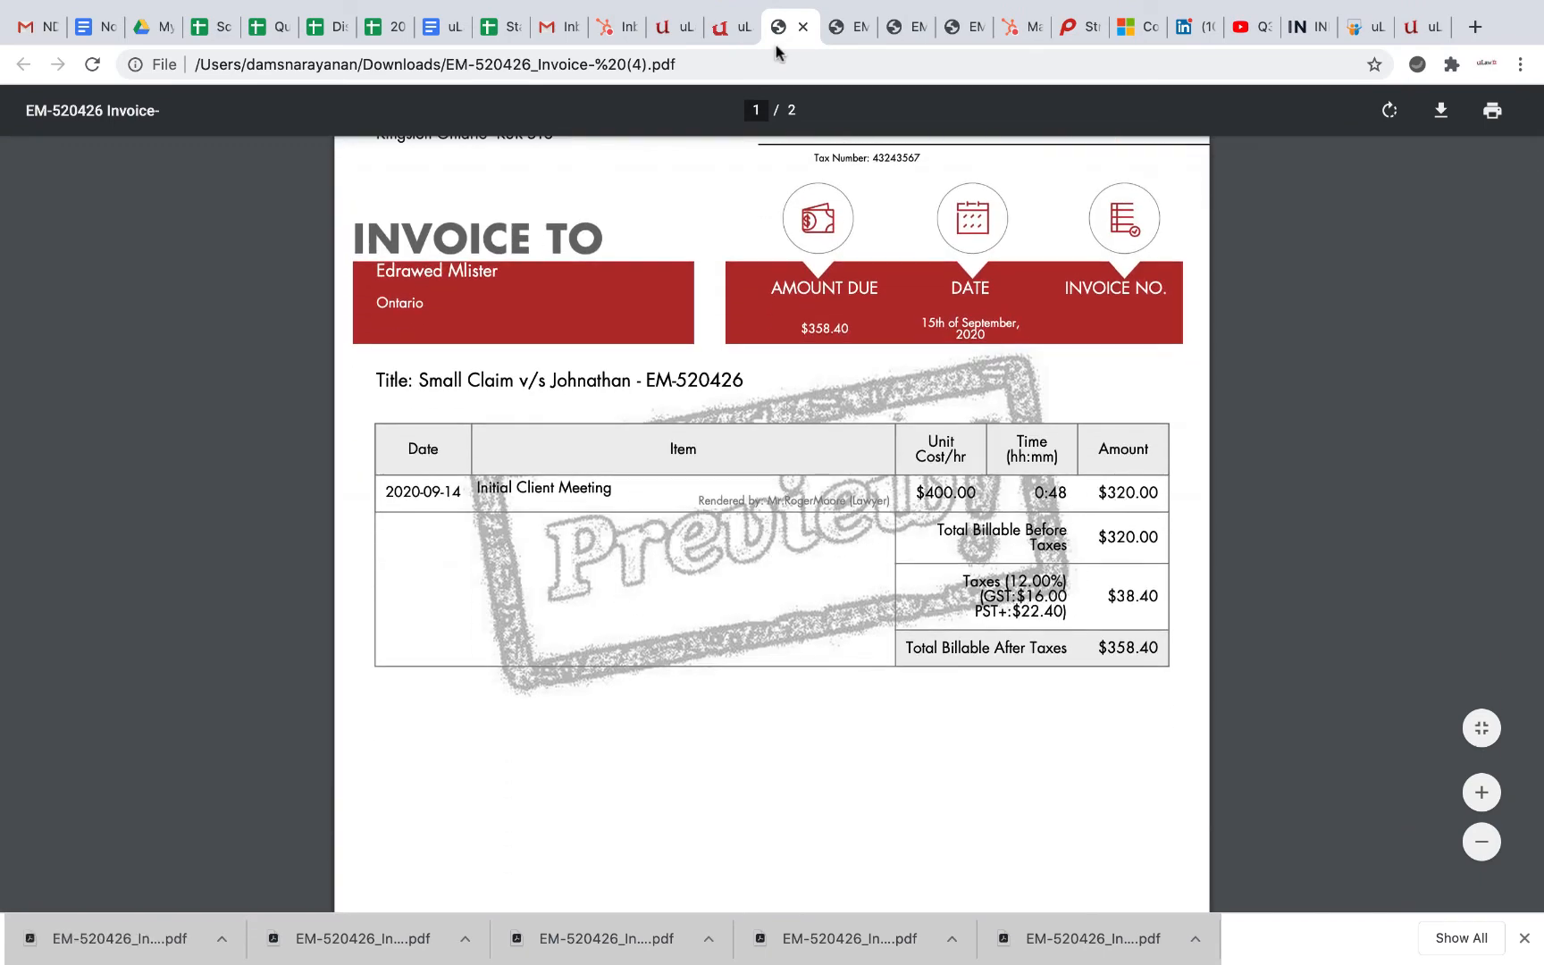
Step: Return to the matter, clear the Telephone Conversation's billable time, and save
click(731, 27)
click(392, 638)
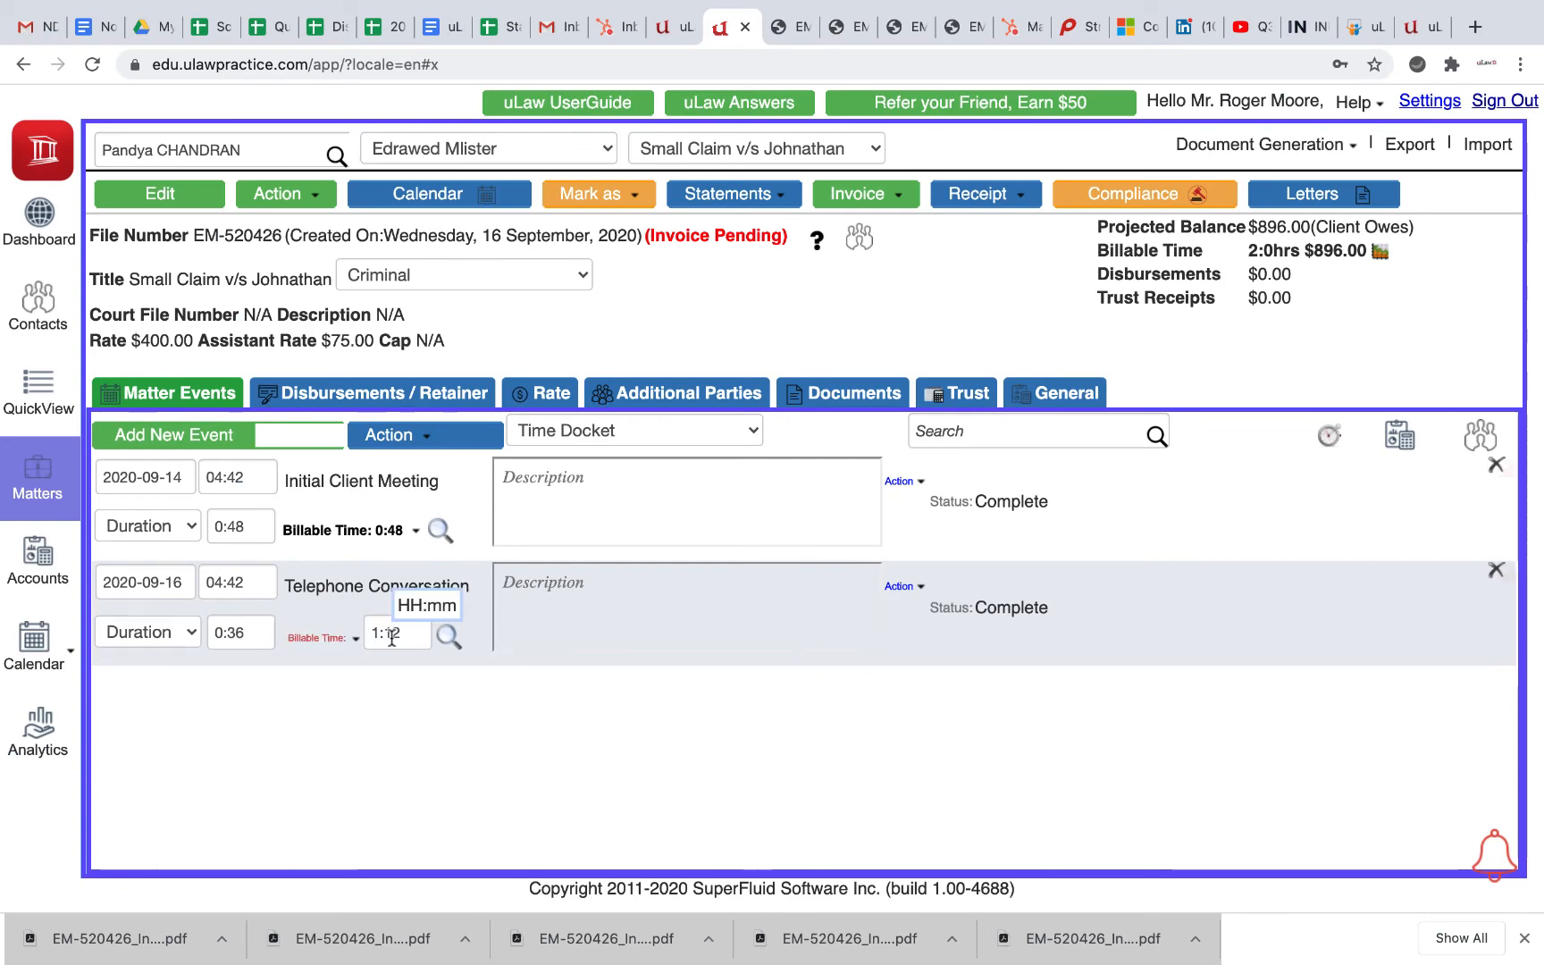
triple_click(393, 633)
key(BackSpace)
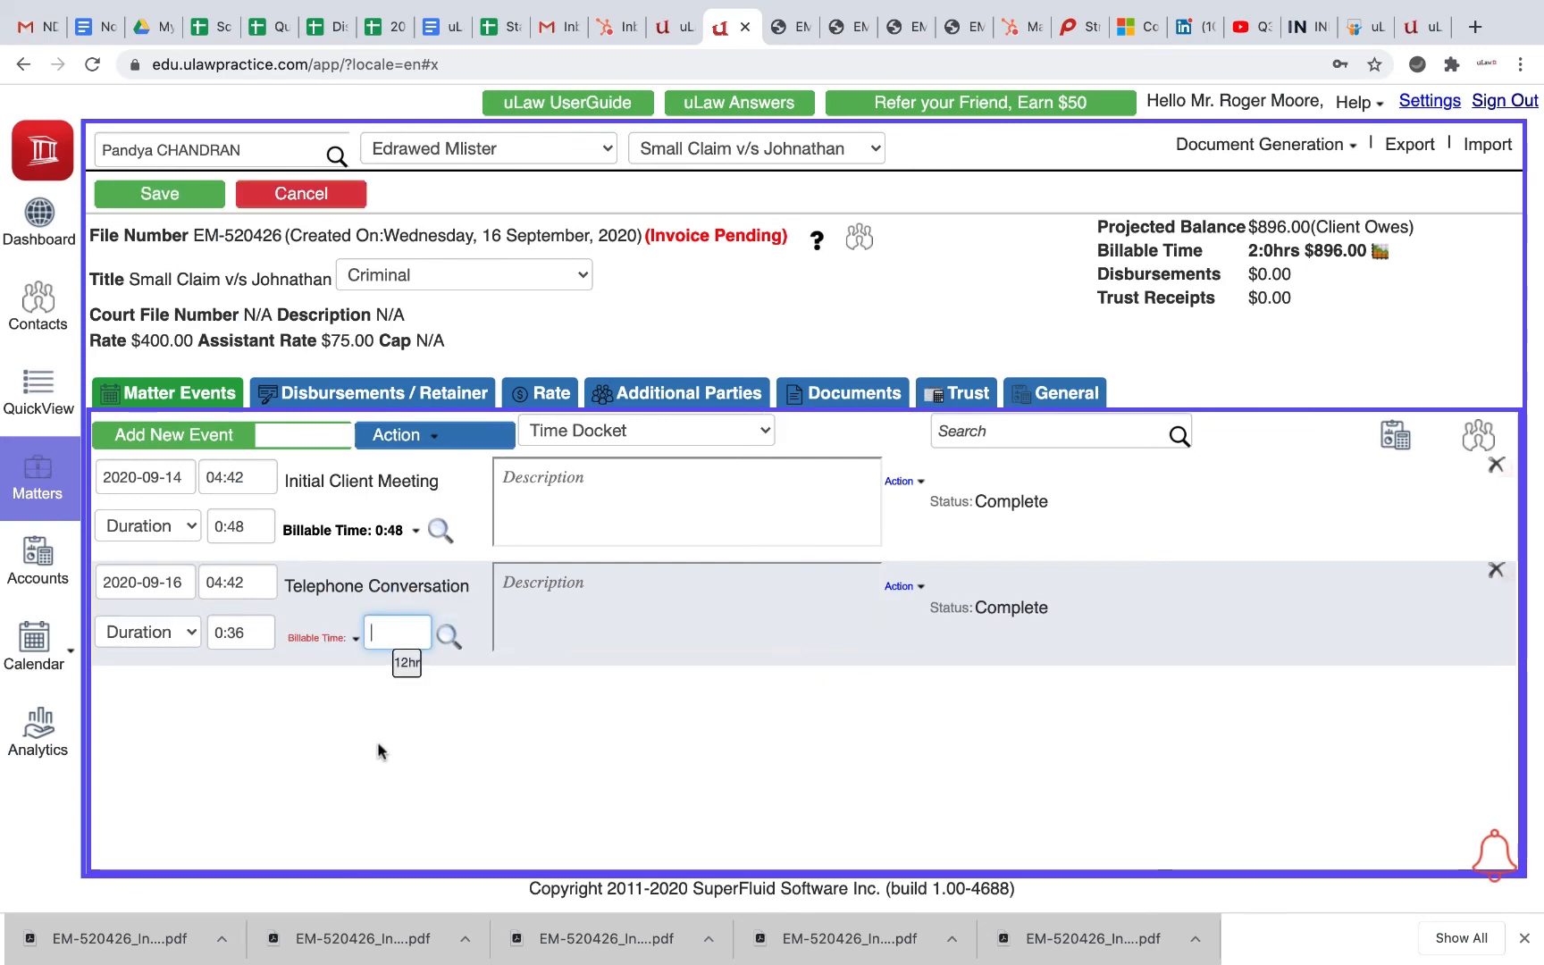
click(378, 742)
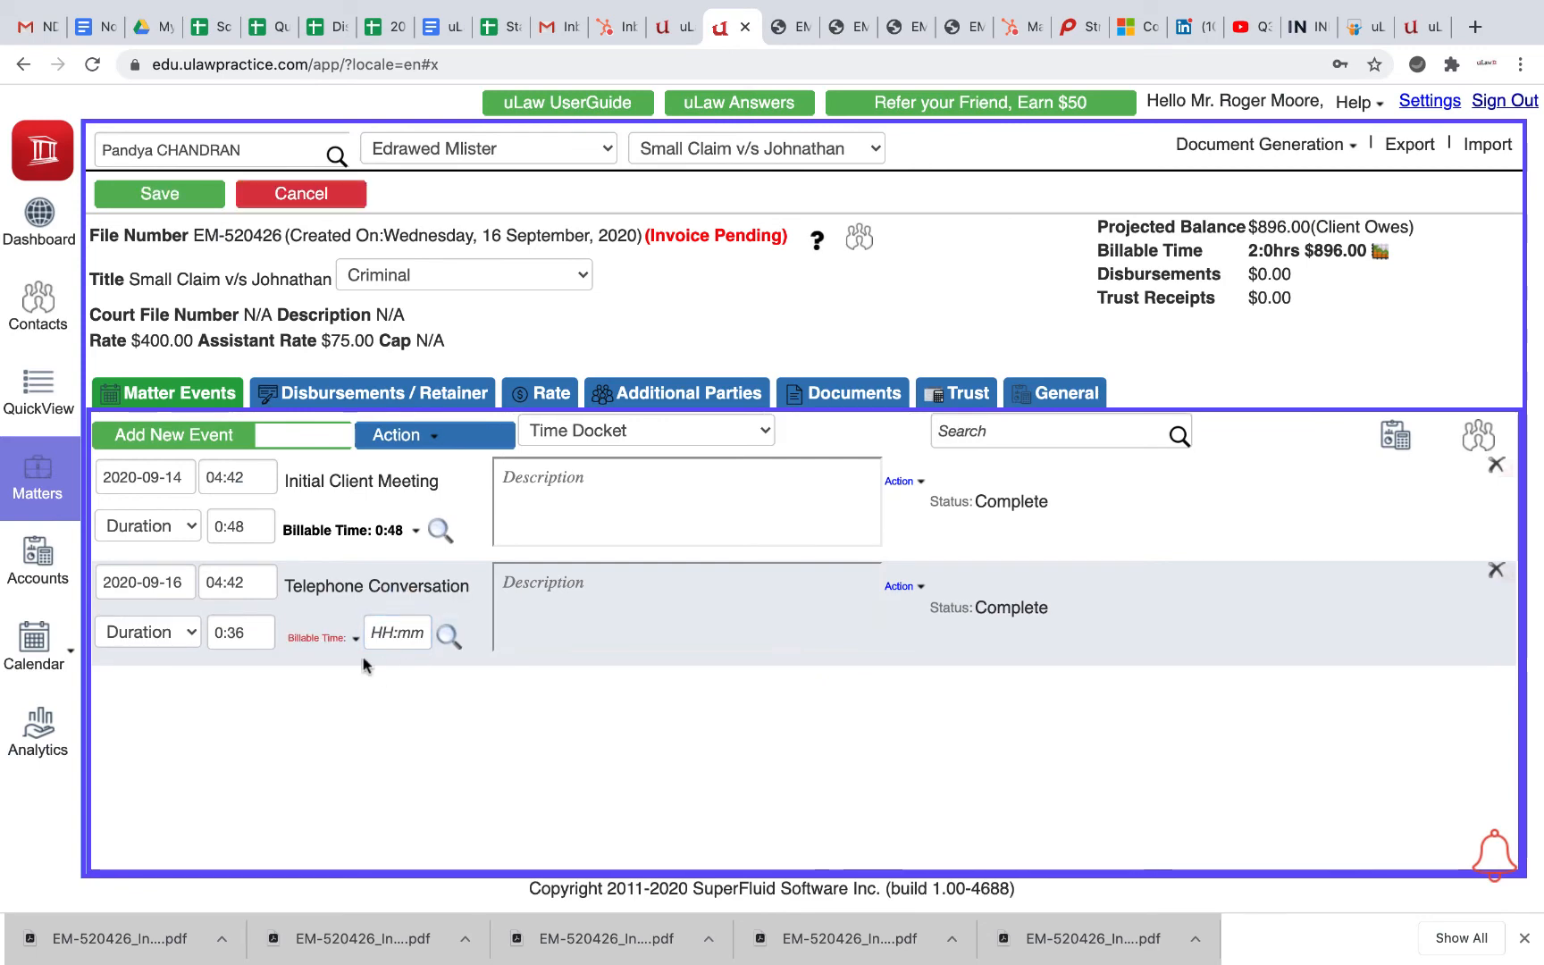
click(163, 196)
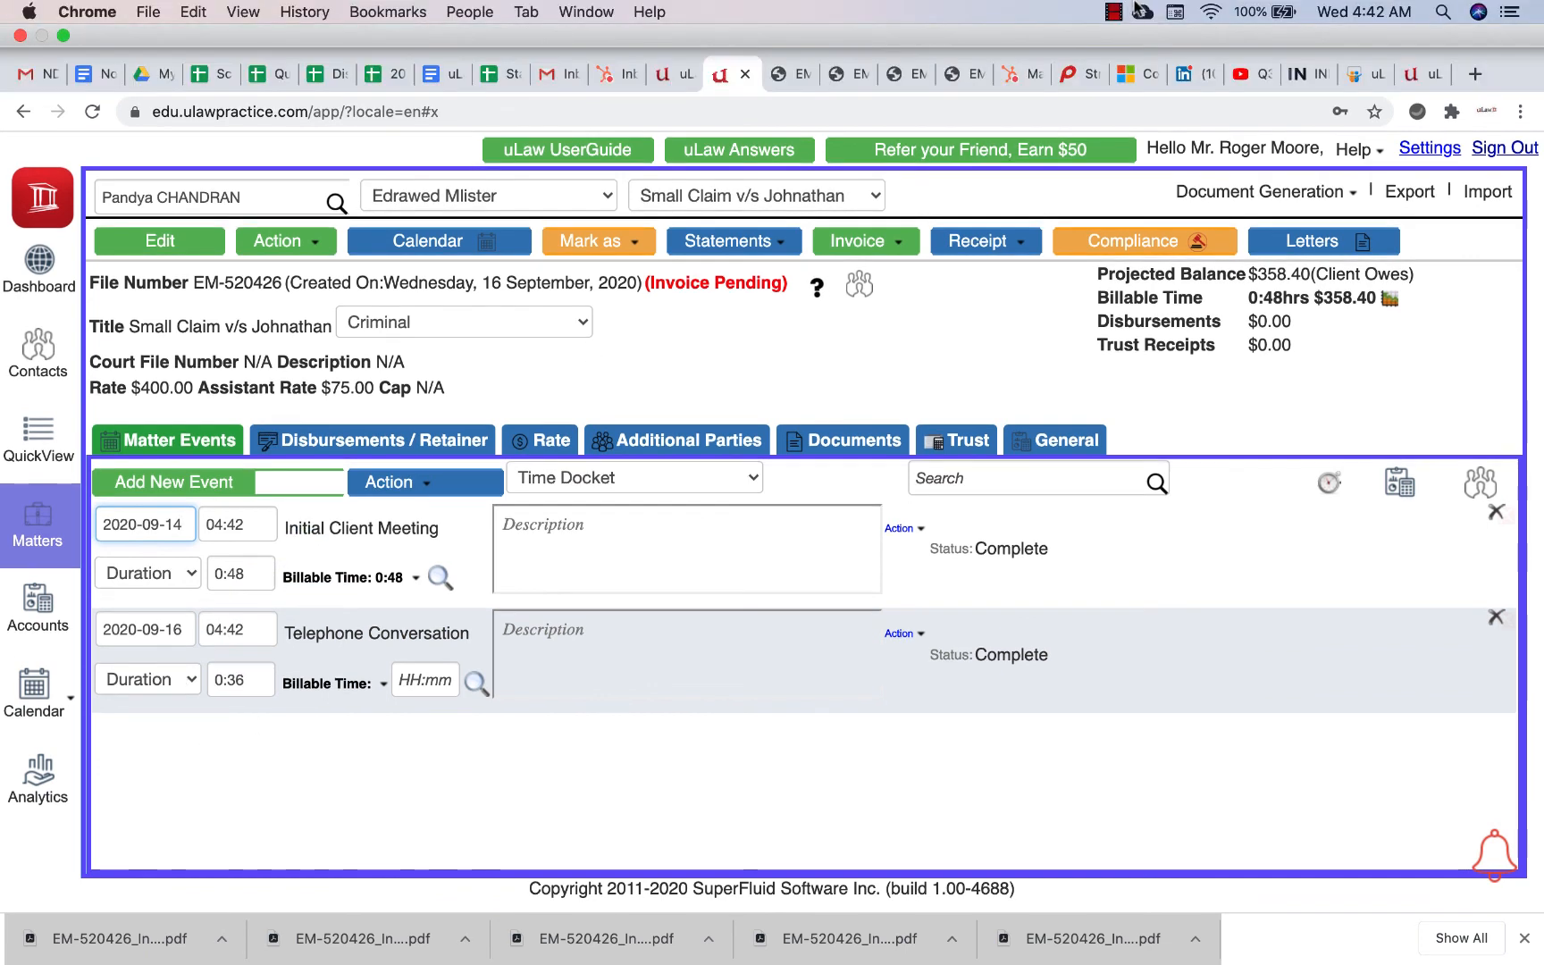
click(1114, 12)
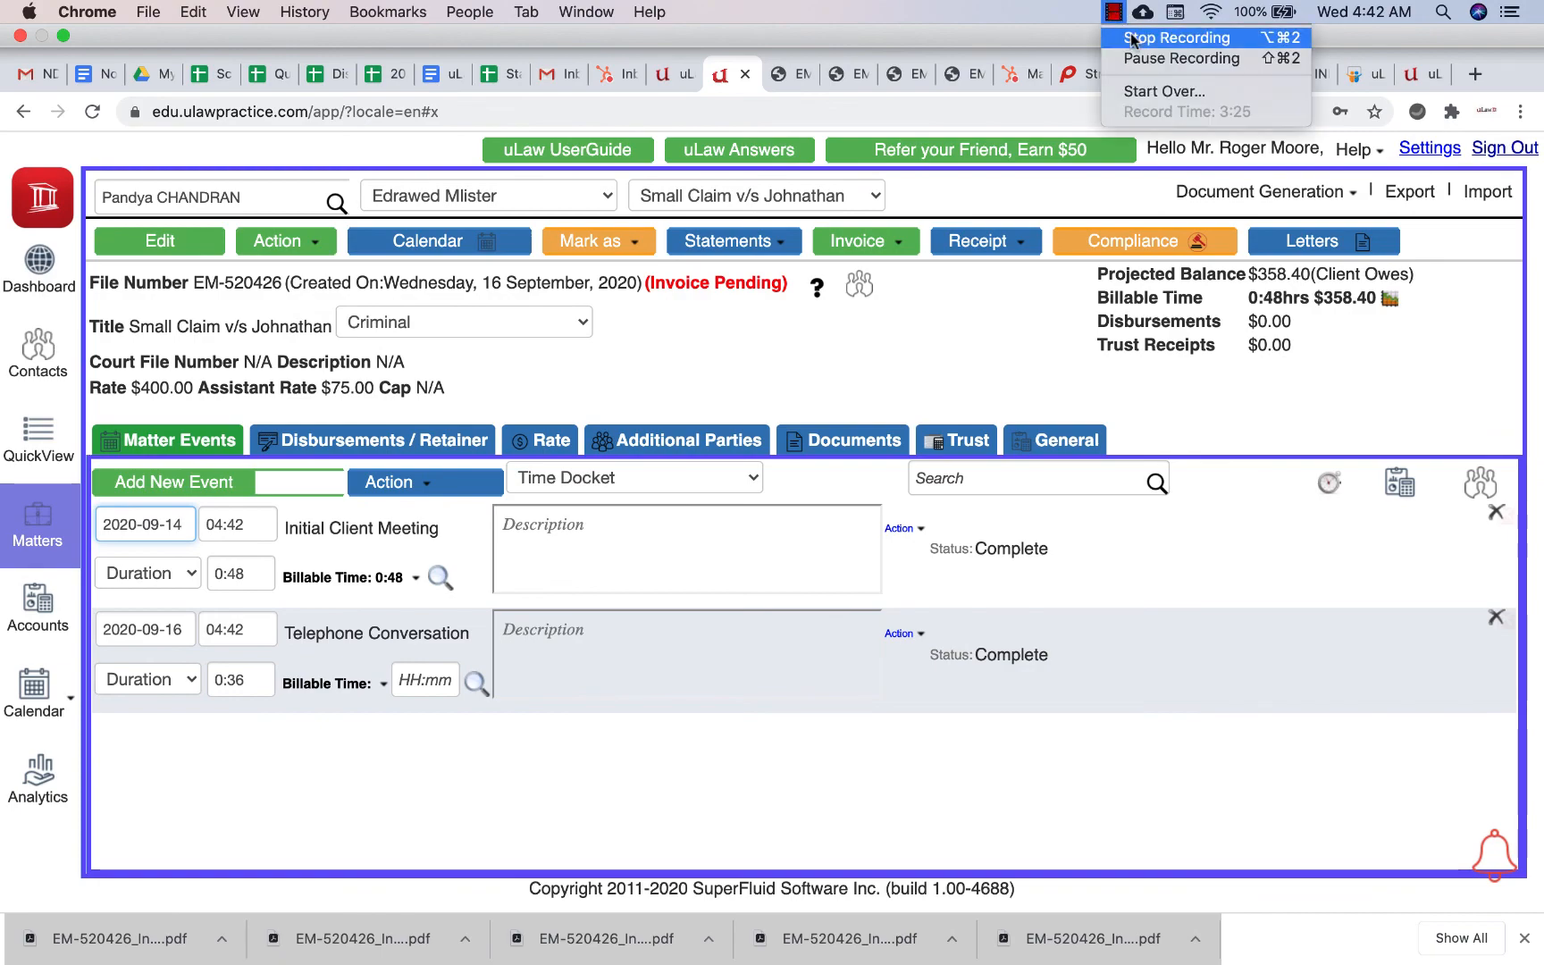
click(1134, 38)
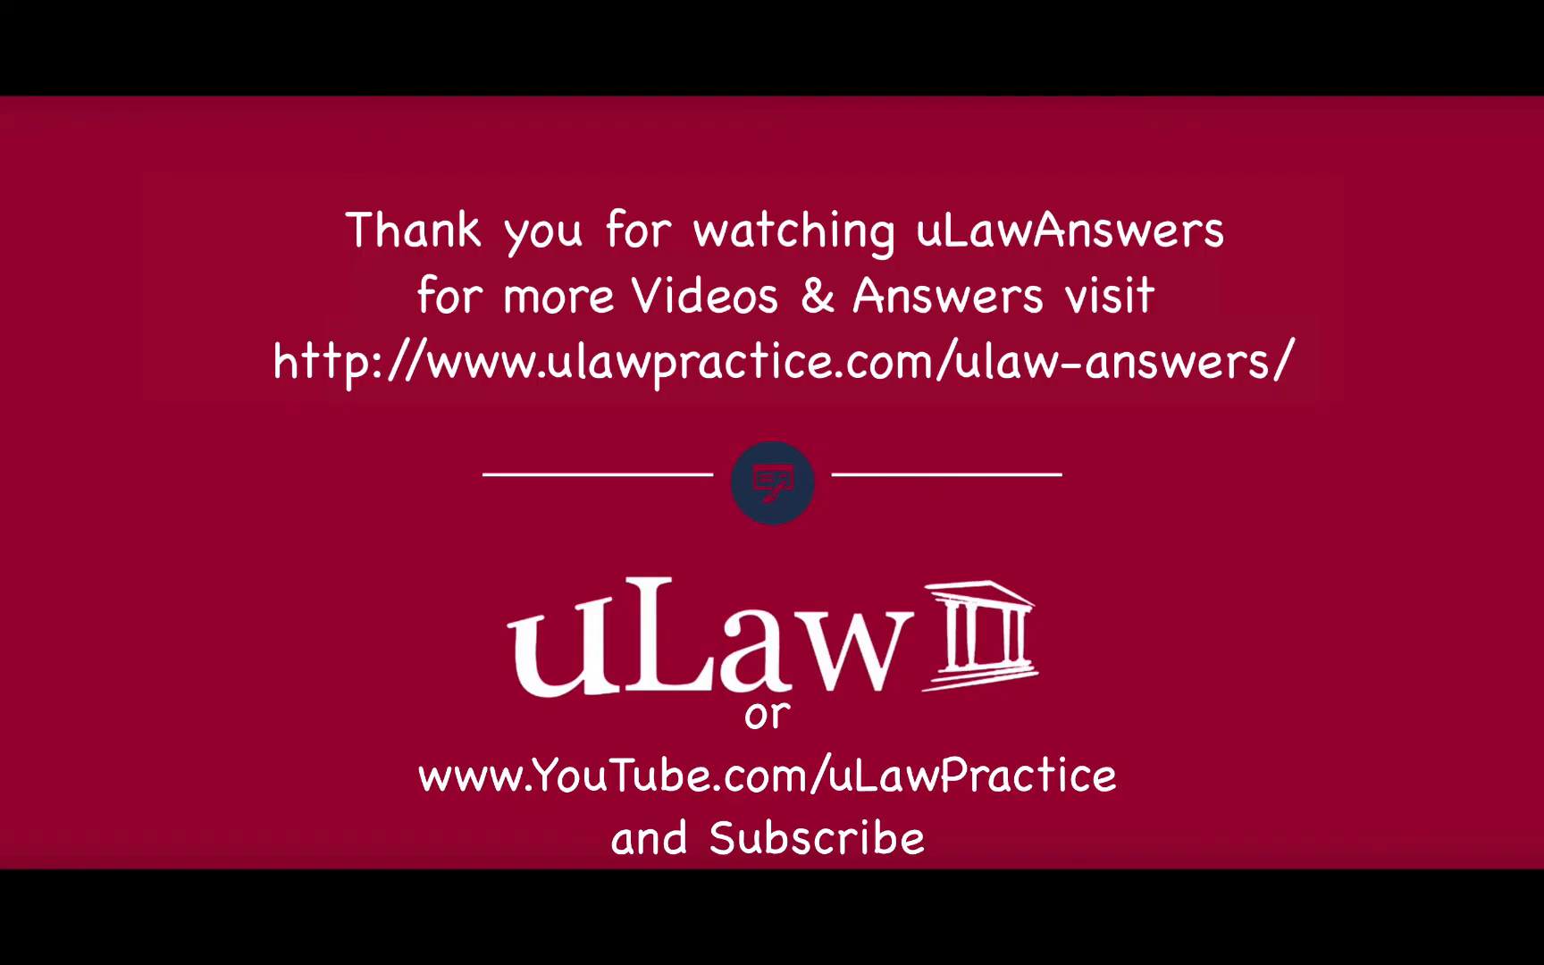